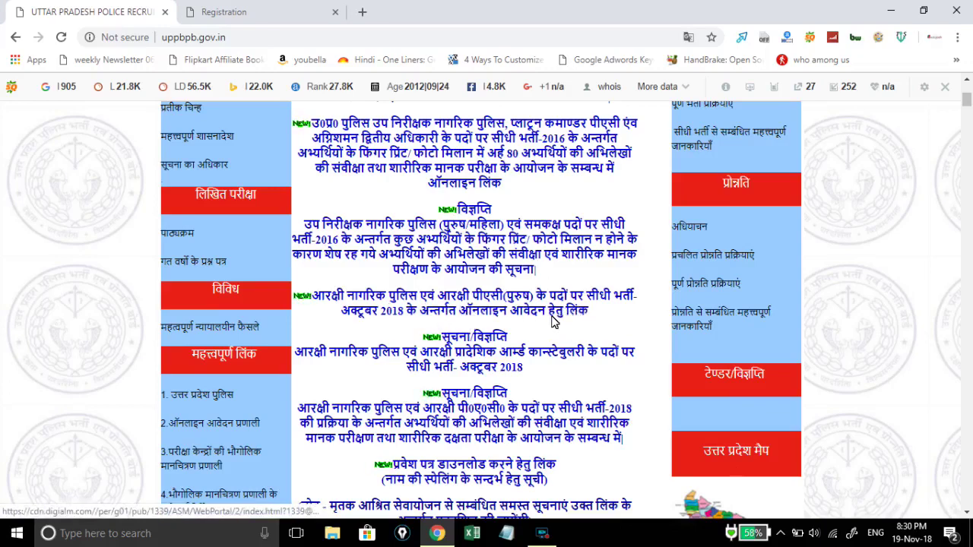
Open the Constable 2018 recruitment site on digialm and go to Application Registration.
click(378, 306)
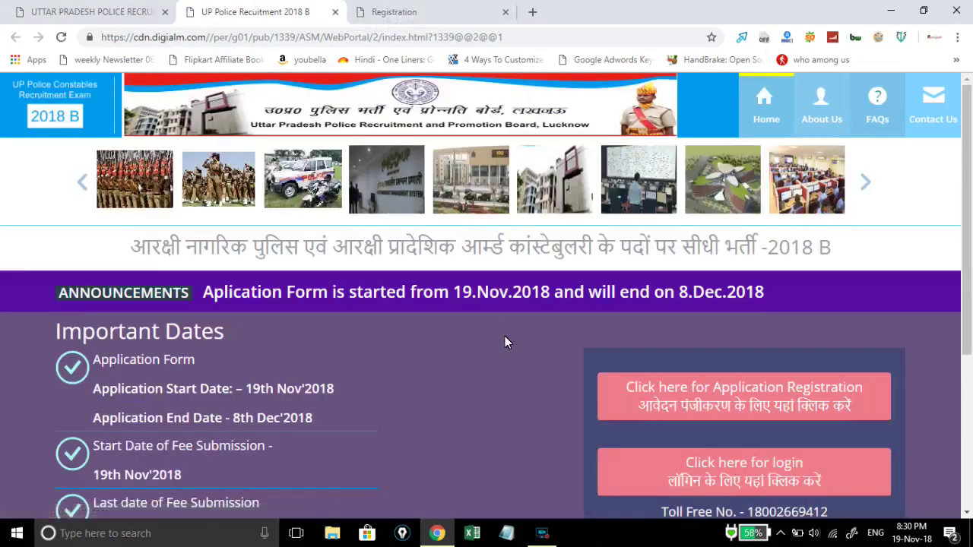
scroll(505, 342, down, 1)
scroll(504, 342, down, 1)
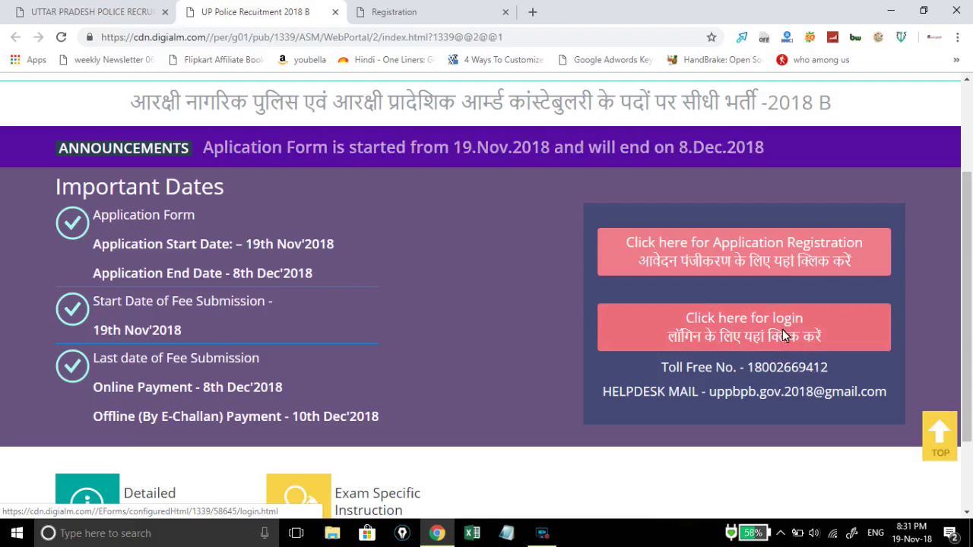
click(703, 247)
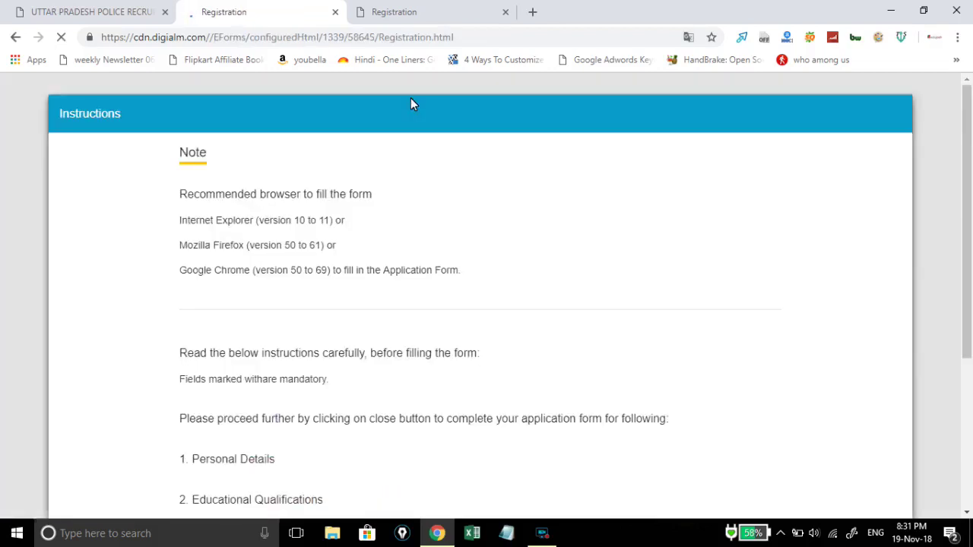
Close the Instructions notice and fill in the applicant's first, middle and last name fields.
scroll(376, 265, down, 3)
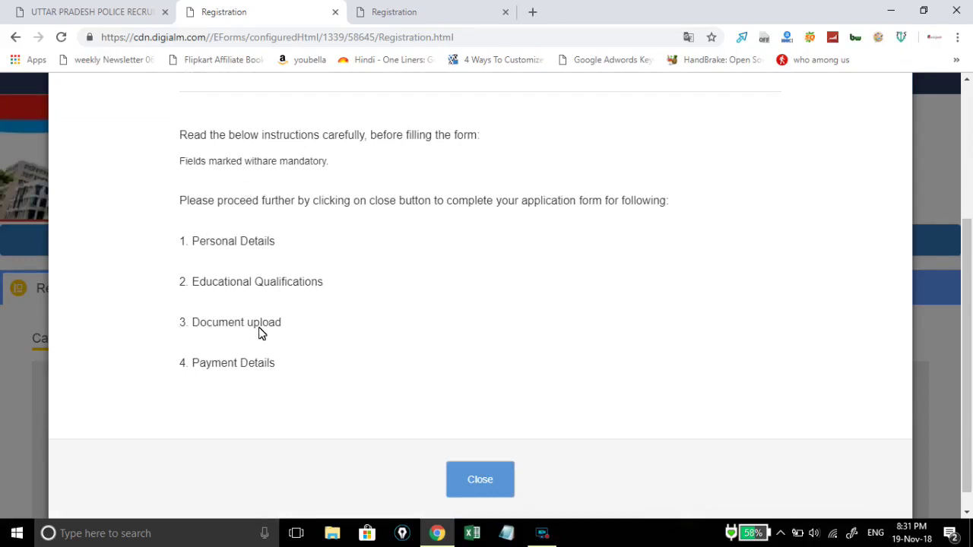
click(477, 479)
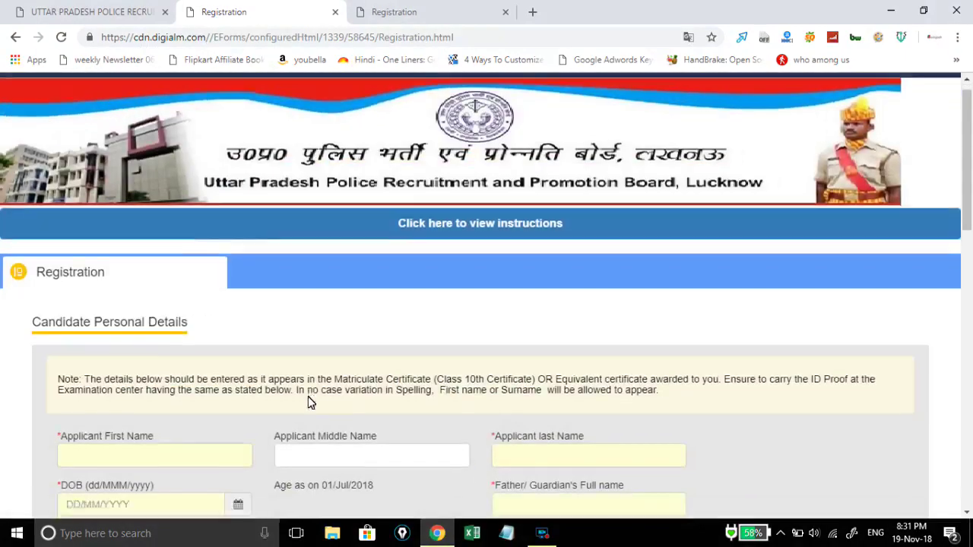
scroll(150, 309, down, 2)
click(183, 291)
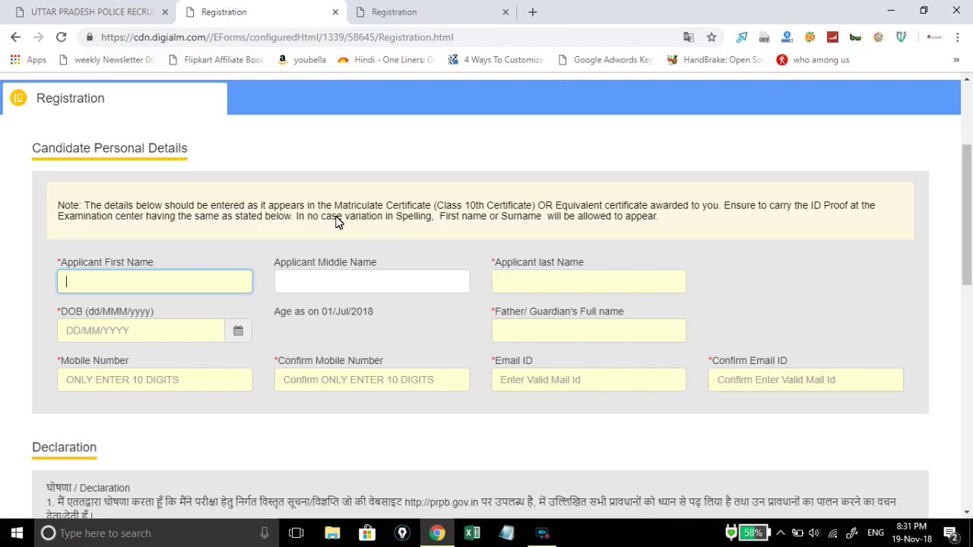
click(210, 259)
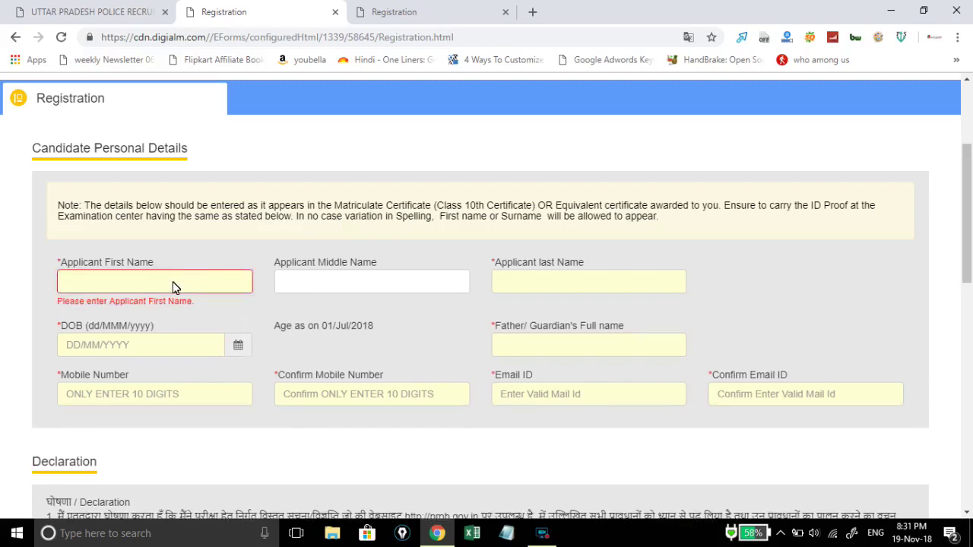
click(298, 275)
click(556, 284)
click(405, 282)
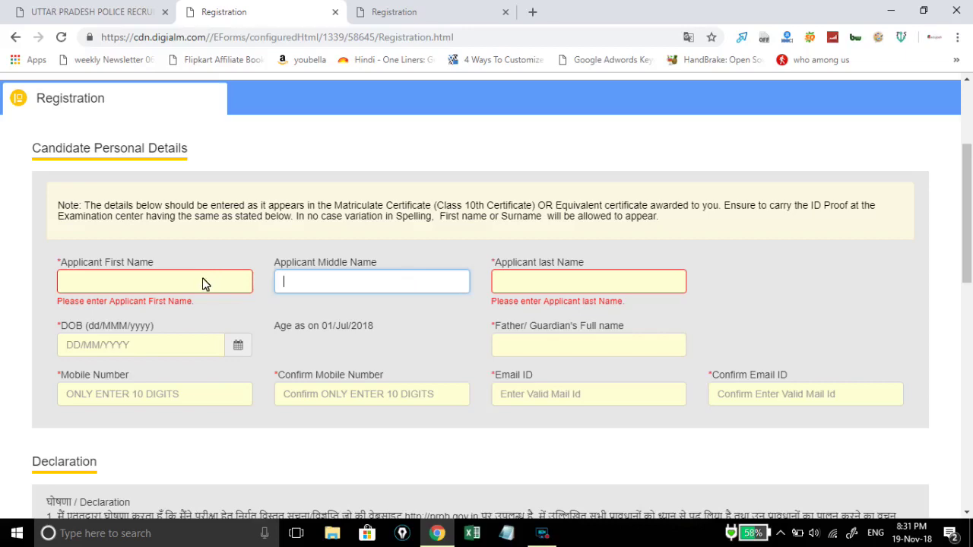
Close the duplicate registration tab and return to the registration form.
scroll(238, 355, down, 1)
scroll(238, 356, down, 1)
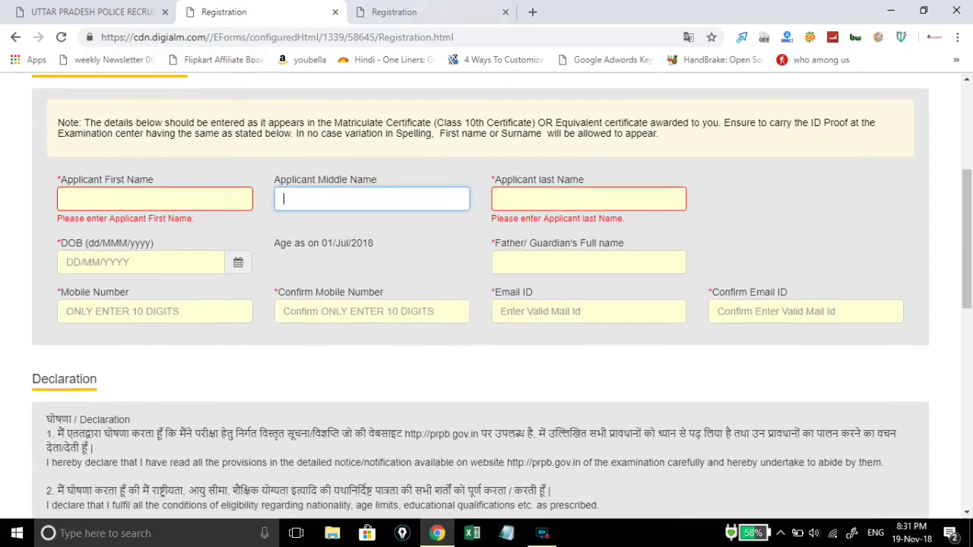
click(335, 12)
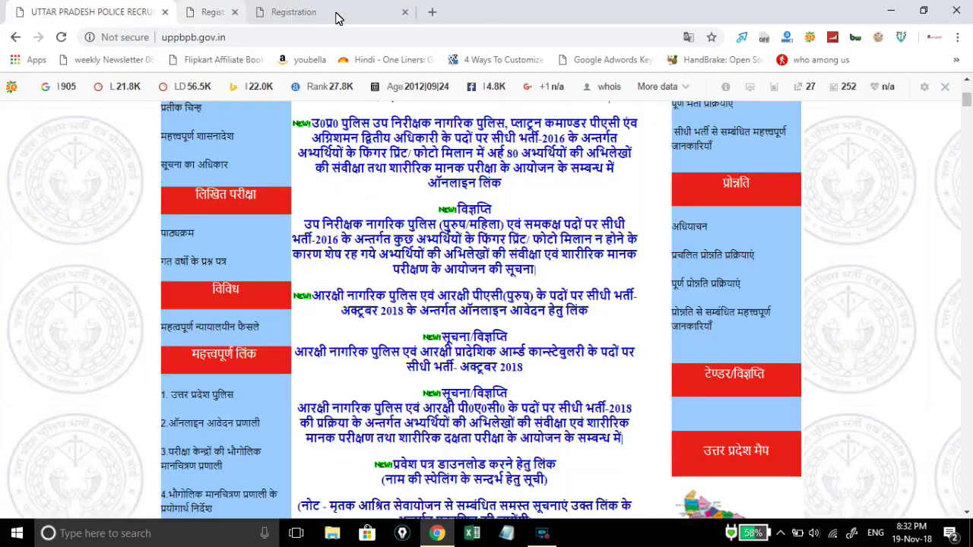
click(283, 10)
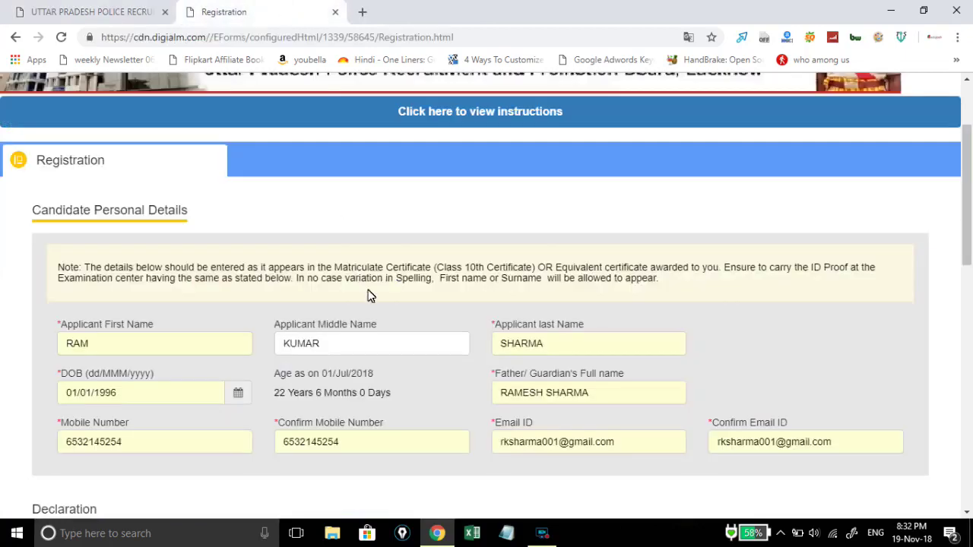
scroll(371, 295, down, 1)
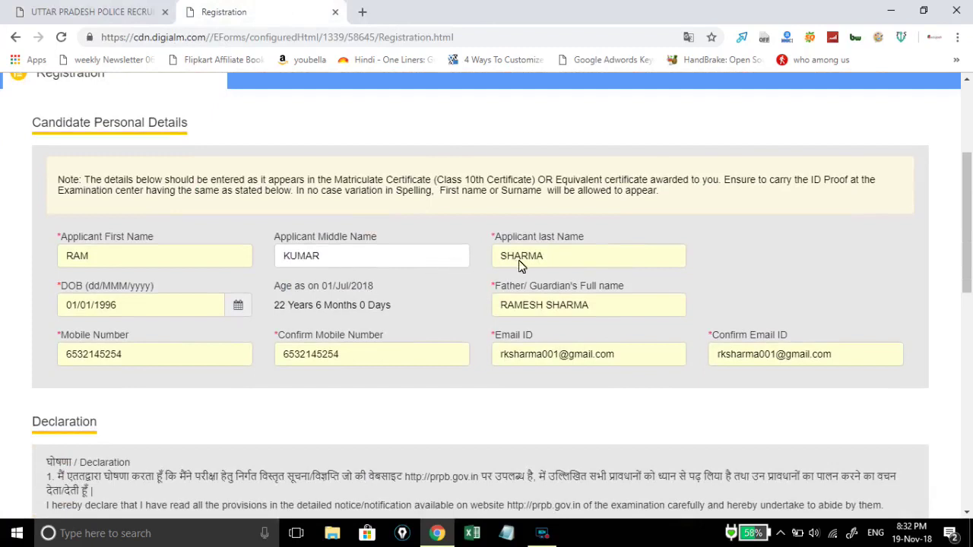
click(146, 308)
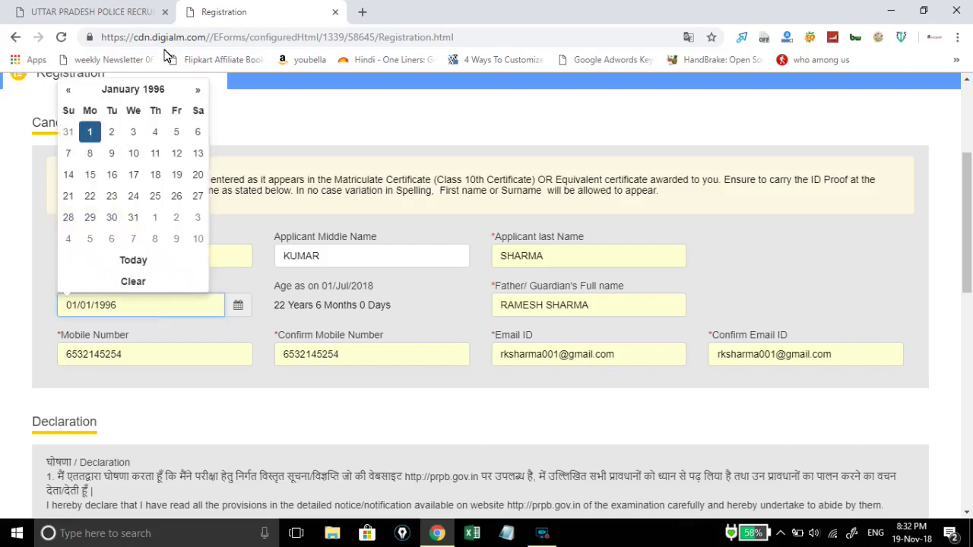
click(159, 92)
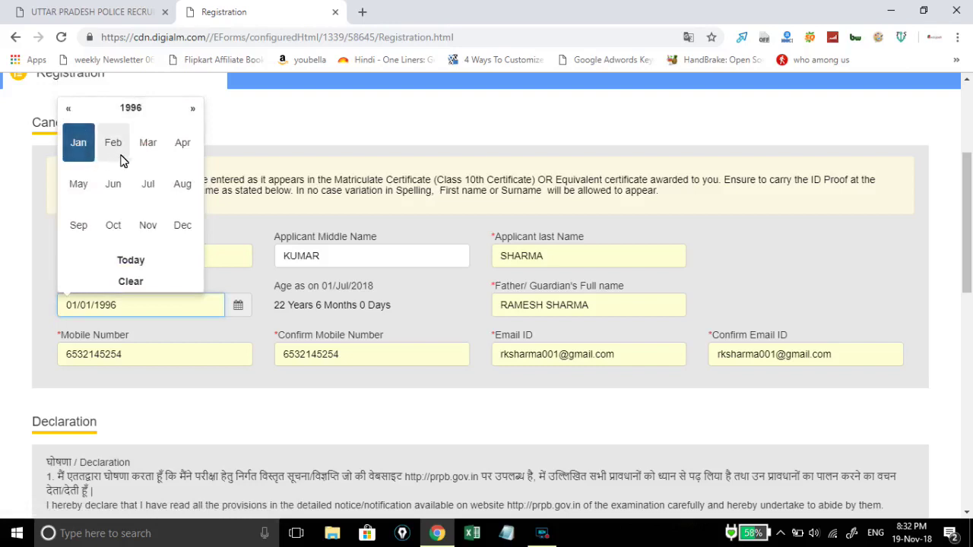
click(131, 110)
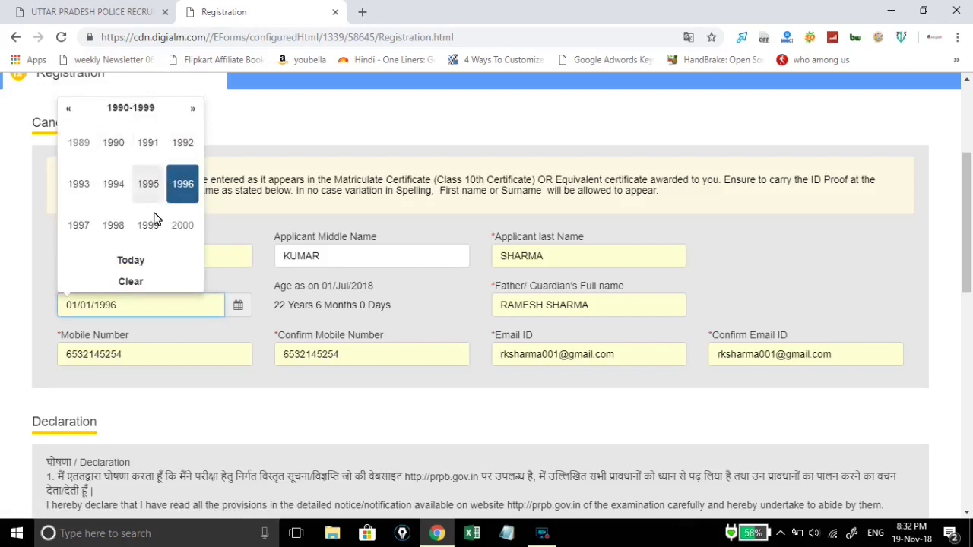
click(195, 110)
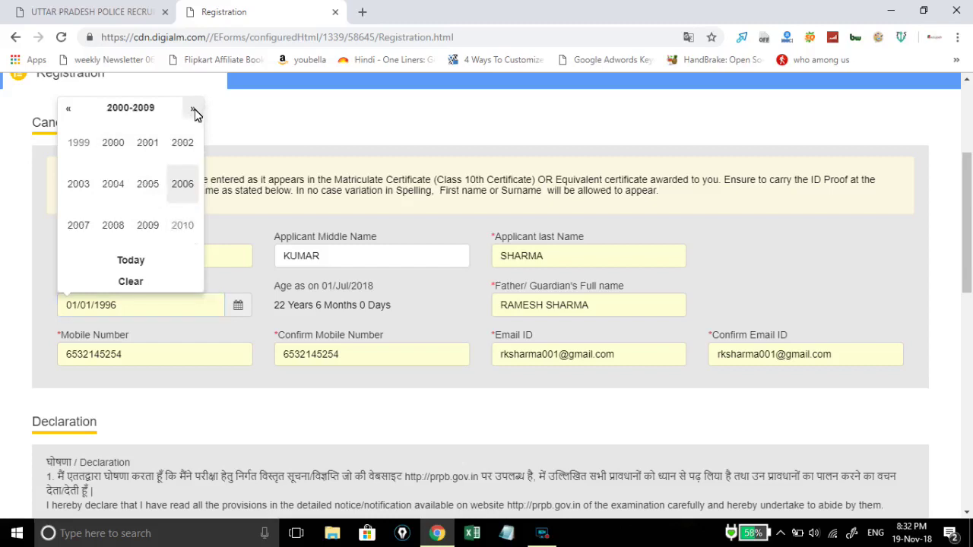
click(69, 113)
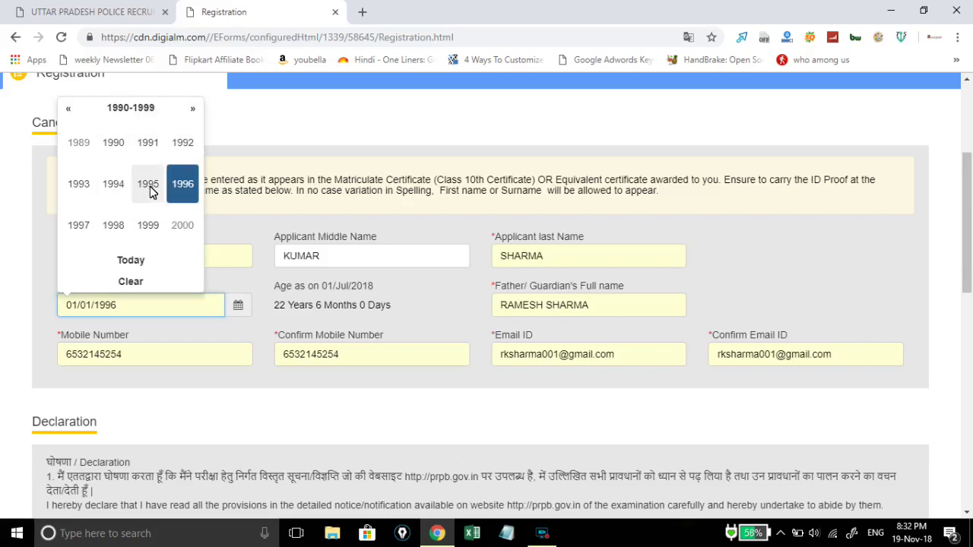
click(249, 215)
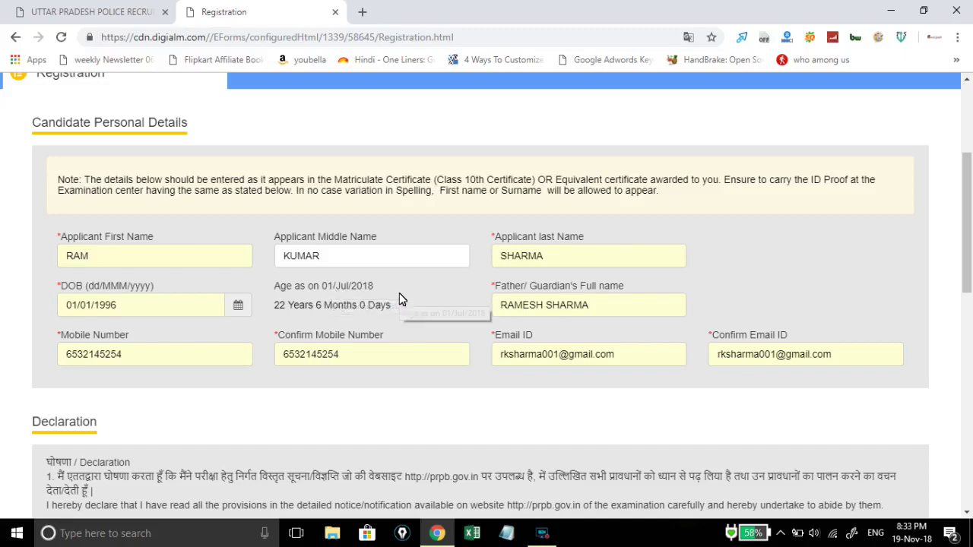
Scroll through the Declaration section down to the captcha box.
scroll(577, 345, down, 3)
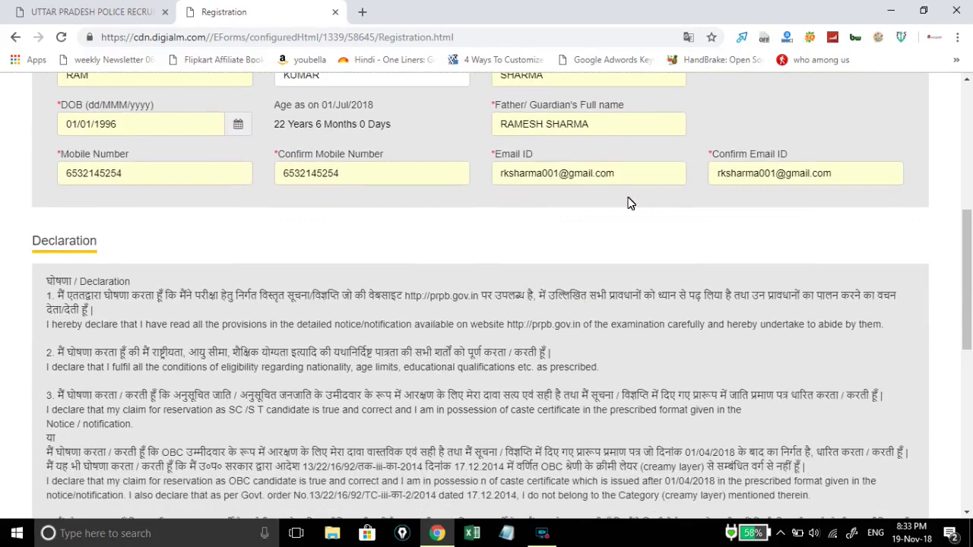
scroll(587, 226, down, 3)
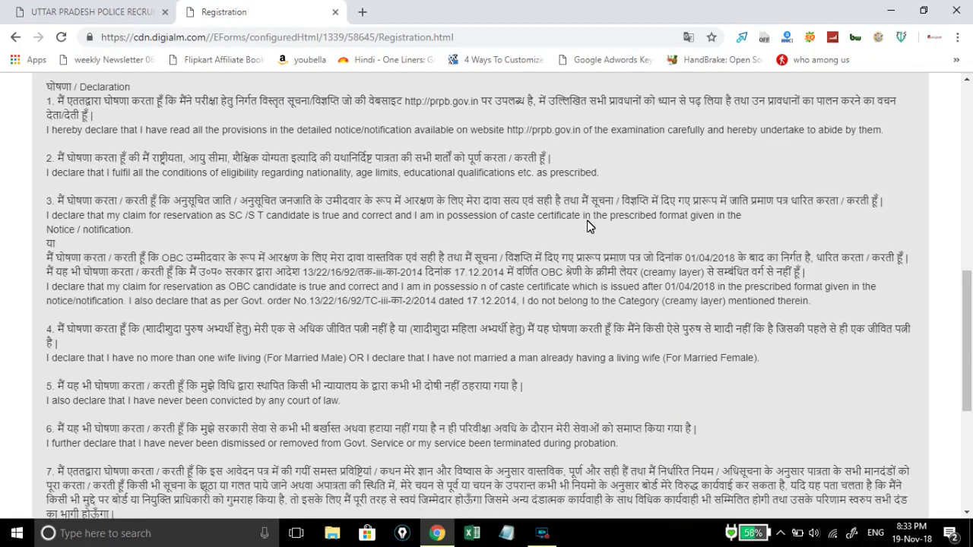
scroll(587, 222, up, 3)
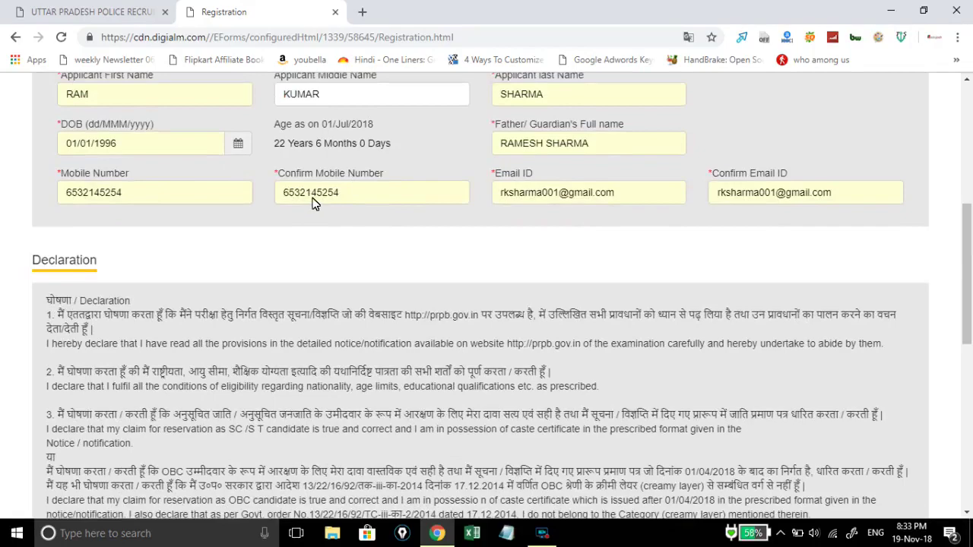
scroll(414, 238, down, 3)
scroll(414, 239, up, 3)
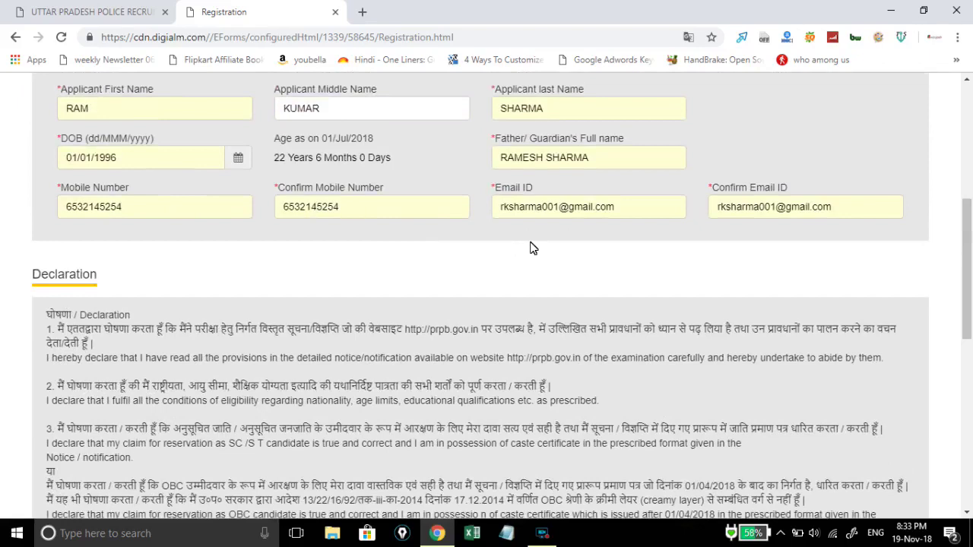
scroll(544, 288, down, 1)
scroll(544, 287, down, 2)
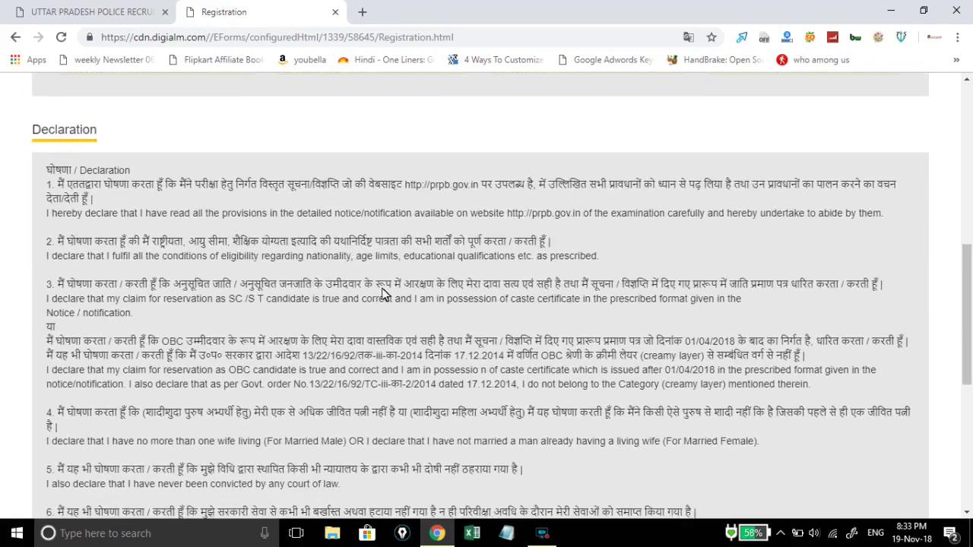
scroll(386, 296, down, 5)
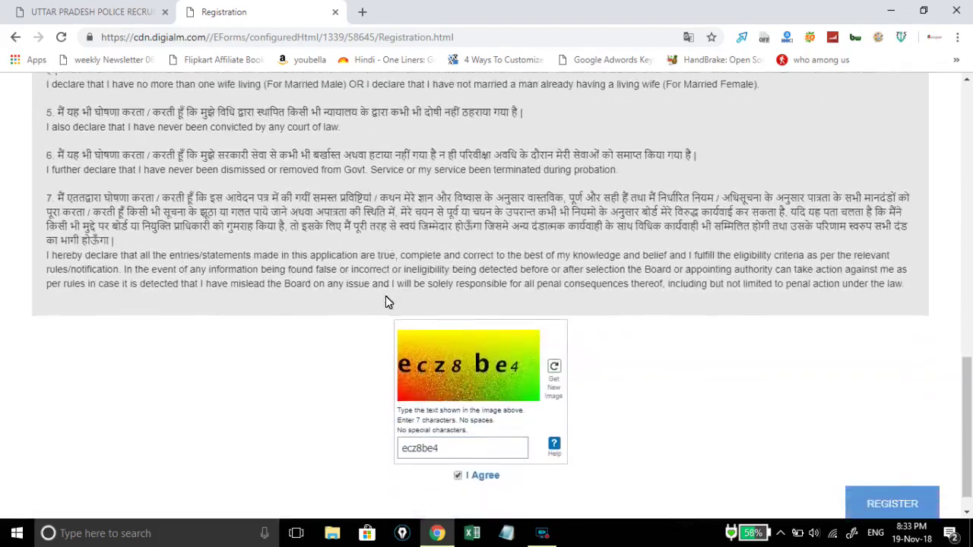
scroll(386, 297, down, 1)
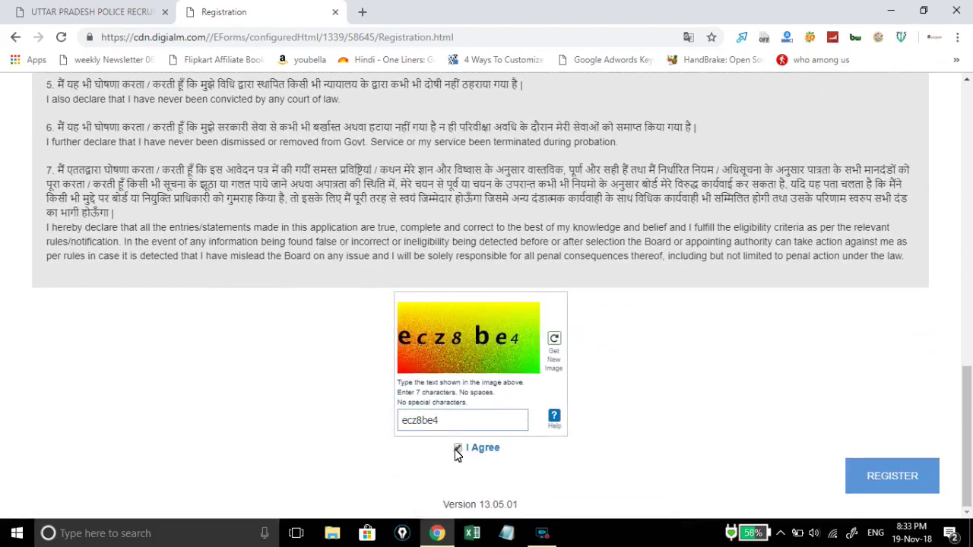
Submit and confirm the registration, then dismiss the wrong-captcha alert.
click(891, 484)
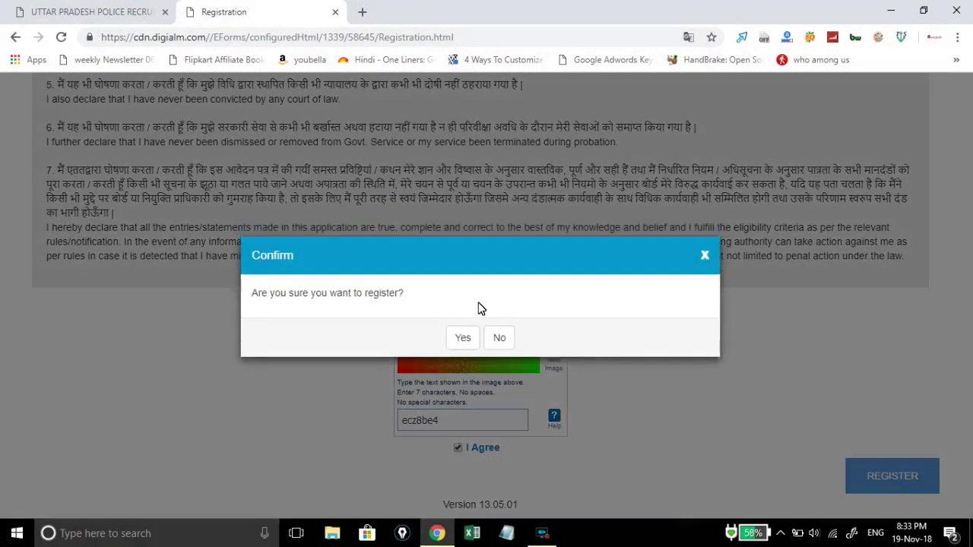
click(463, 340)
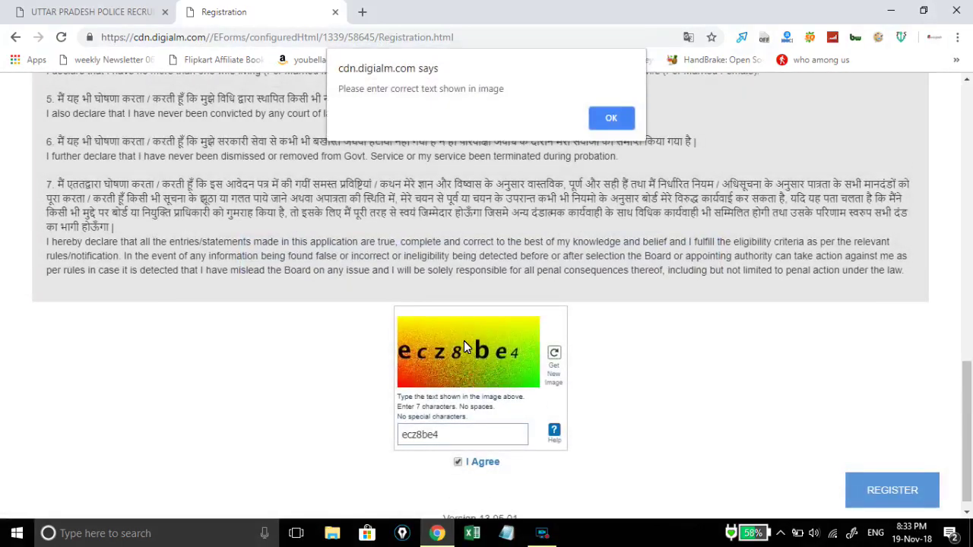
click(610, 120)
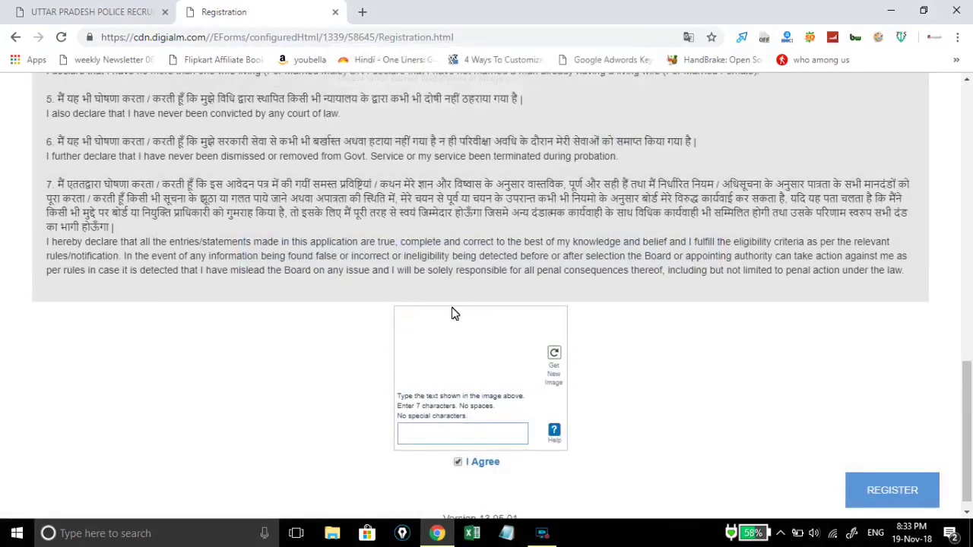
Load a fresh captcha image, enter its text, and resubmit and confirm the registration.
click(554, 354)
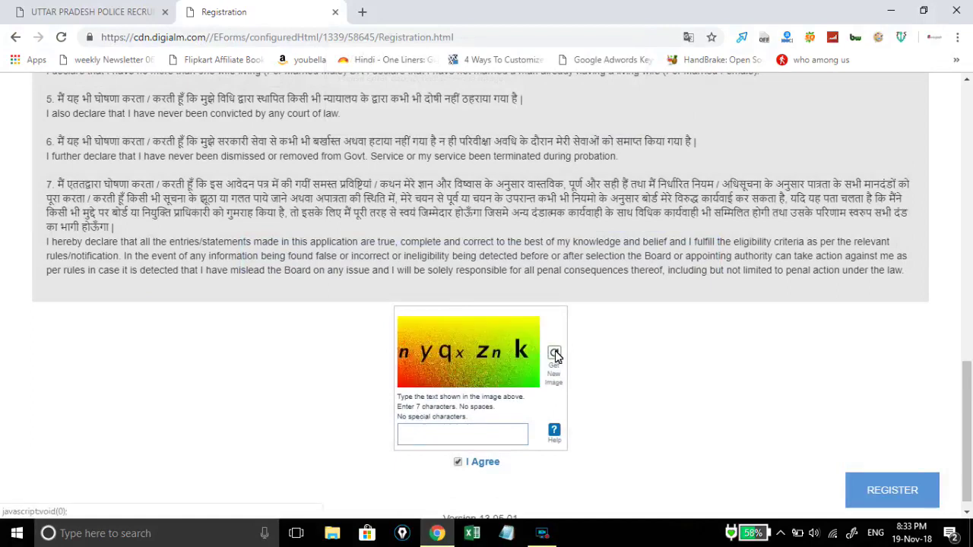
click(465, 435)
text(nyq)
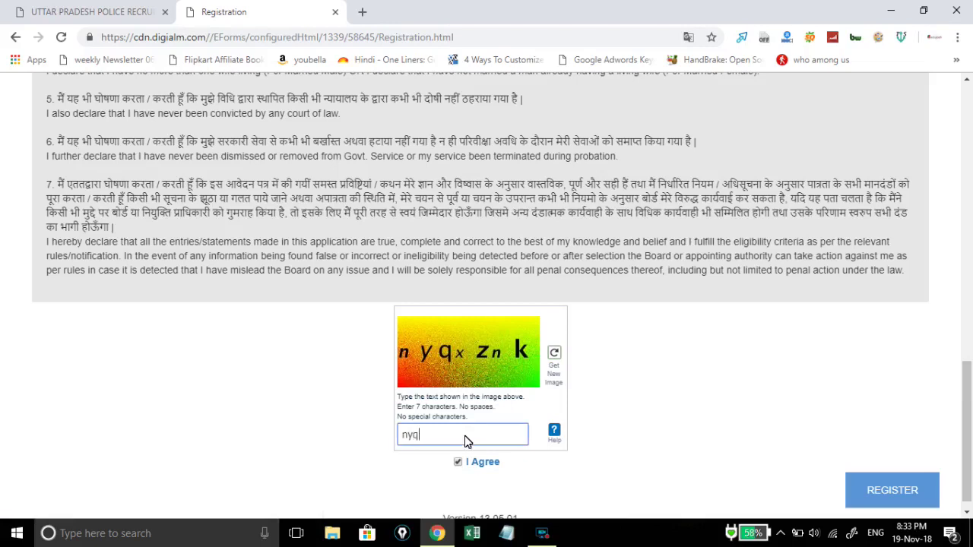
text(xznk)
click(862, 492)
click(460, 338)
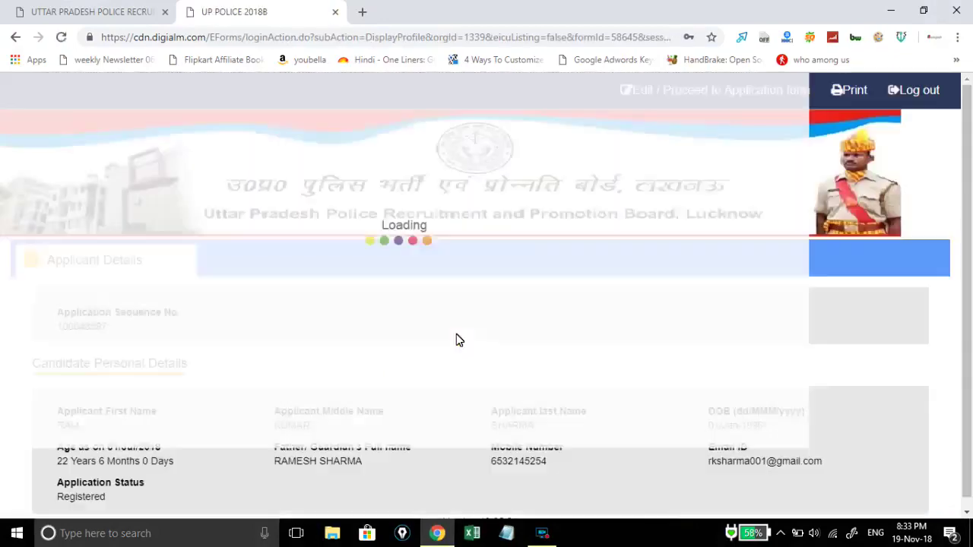
scroll(456, 334, down, 1)
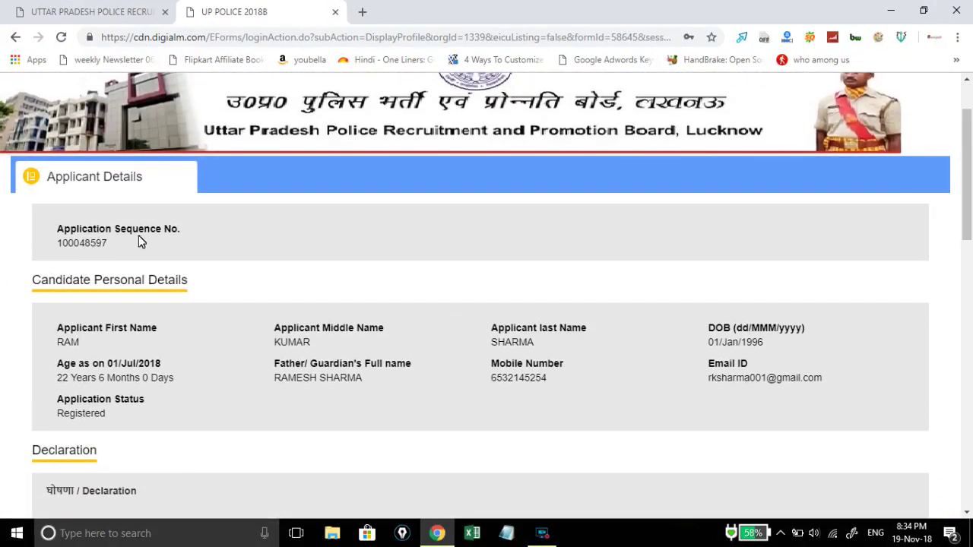
double_click(74, 249)
click(101, 251)
scroll(101, 251, down, 2)
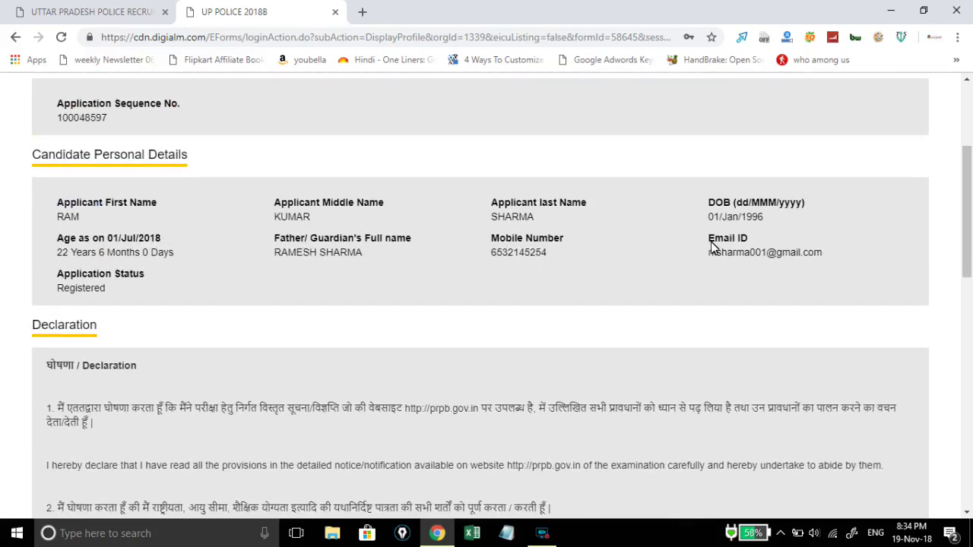
scroll(711, 258, down, 4)
scroll(711, 256, down, 6)
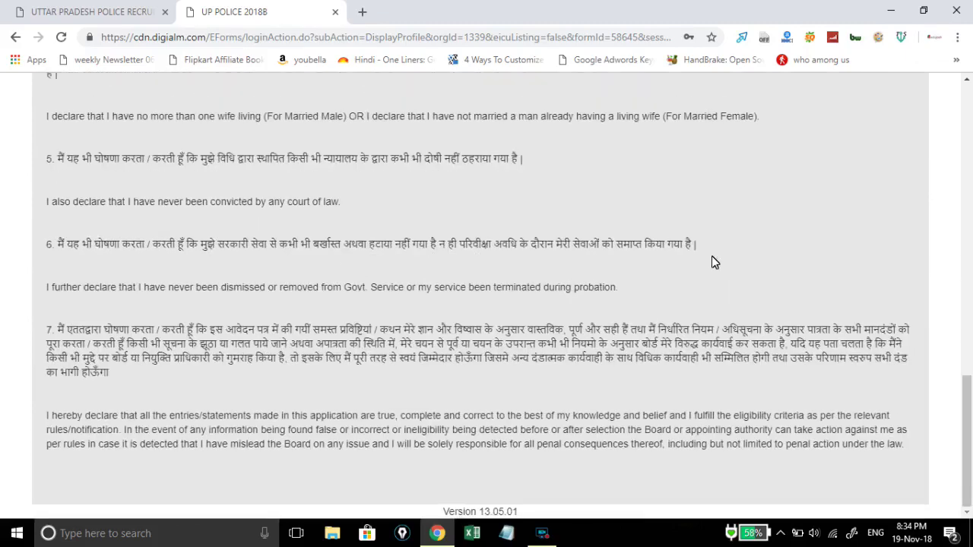
scroll(711, 257, up, 10)
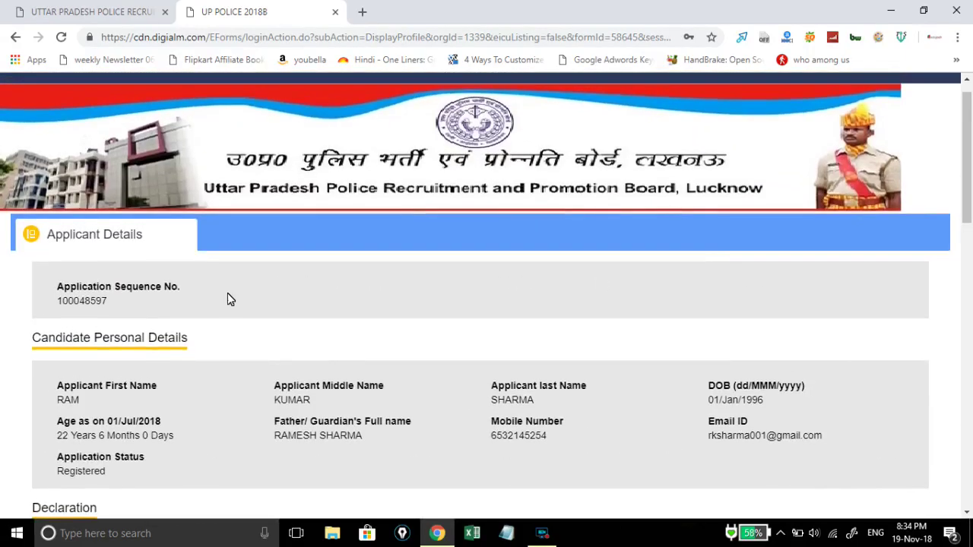
scroll(241, 328, up, 1)
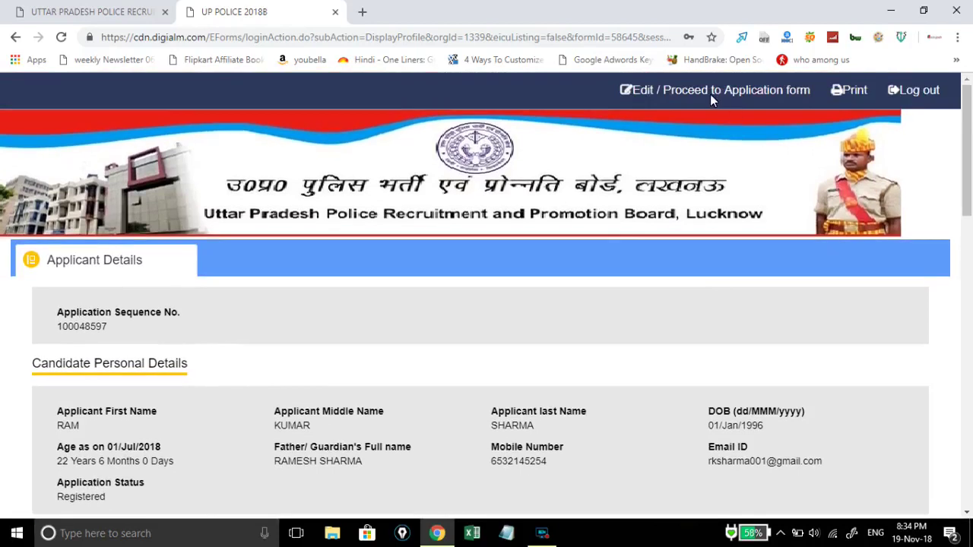
Choose 'Edit / Proceed to Application form' and let its Instructions notice load.
click(672, 90)
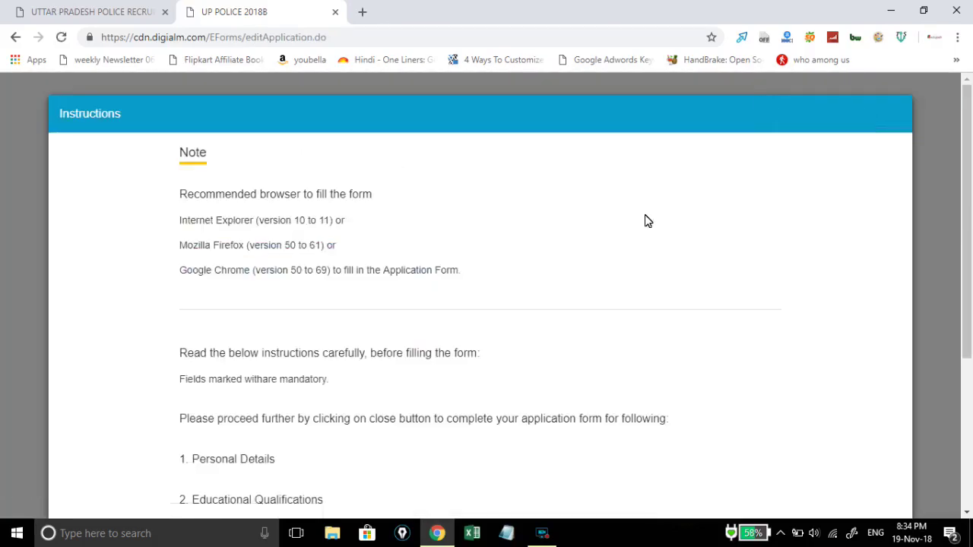
scroll(582, 256, down, 3)
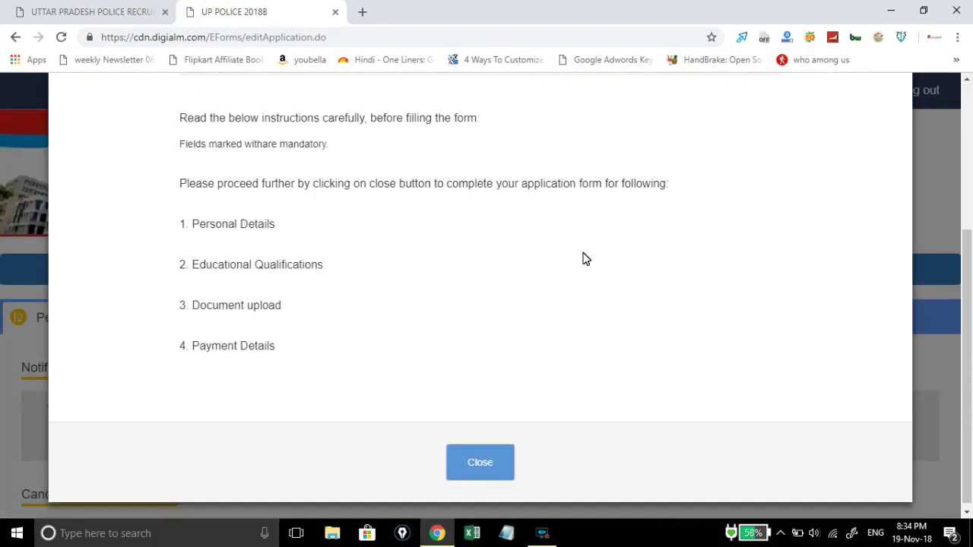
scroll(582, 259, up, 3)
Close the instructions and select advertisement PRPB:One-1(138)2018 with the UP POLICE constable post.
scroll(582, 259, down, 3)
click(487, 482)
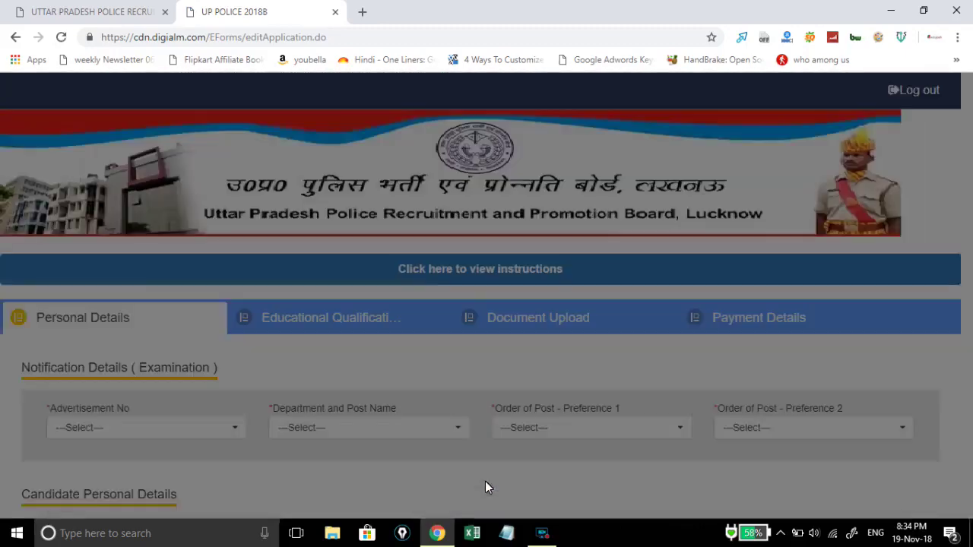
scroll(459, 372, down, 2)
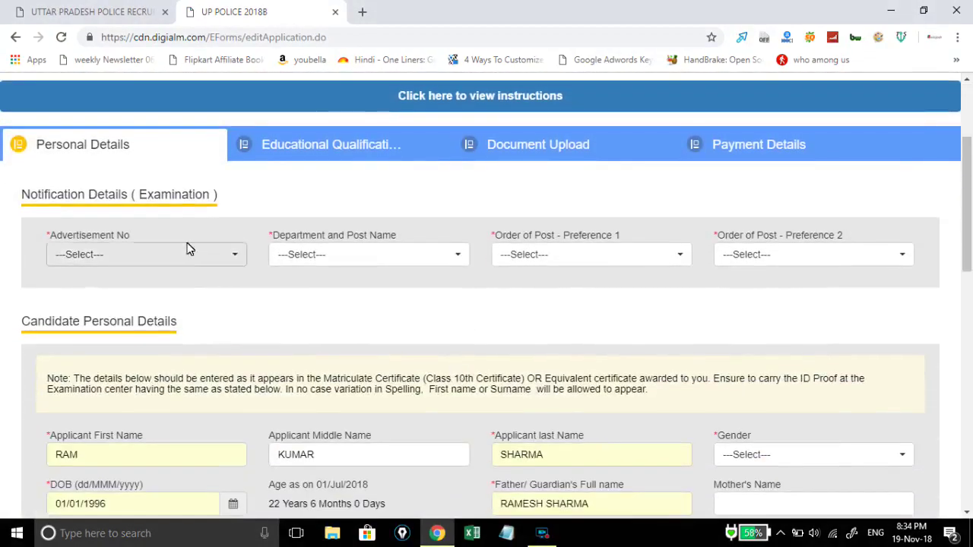
click(226, 258)
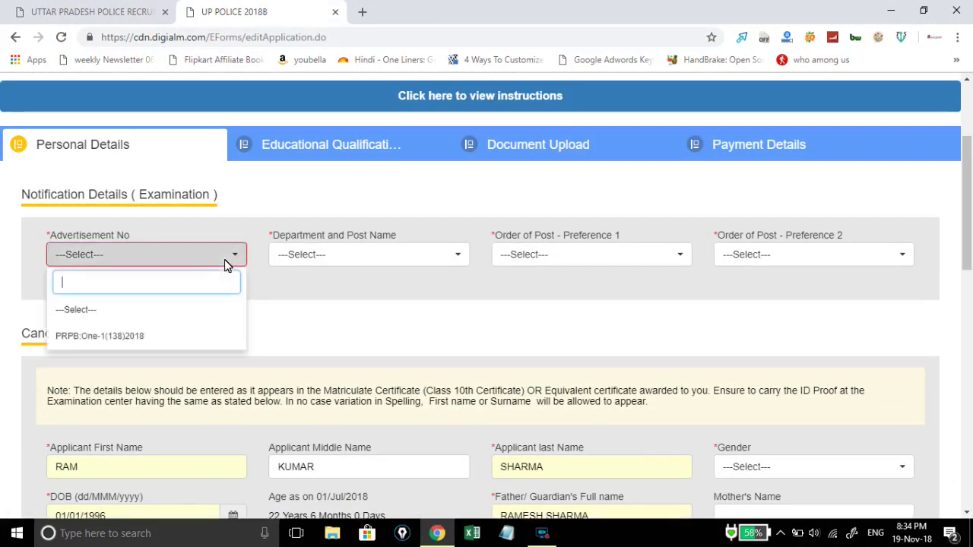
click(144, 339)
click(372, 255)
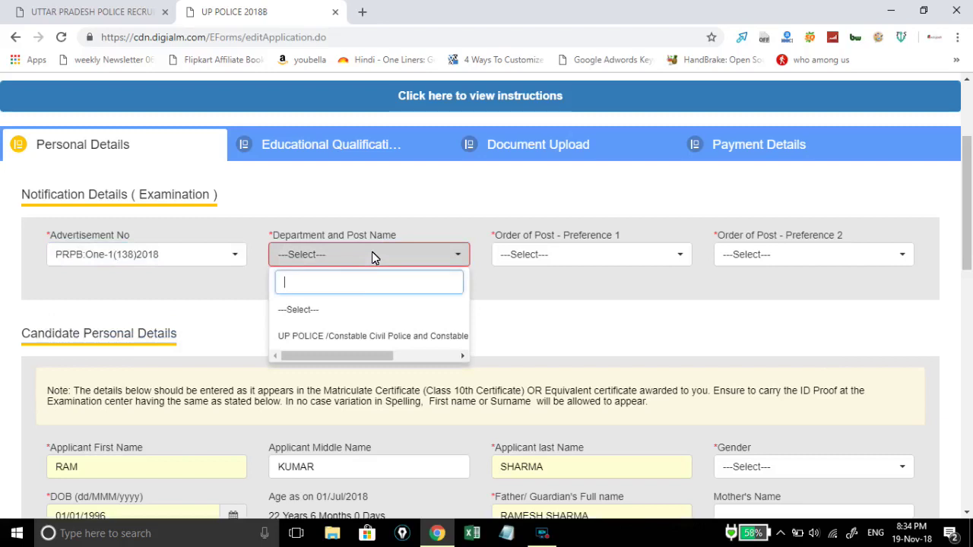
click(356, 336)
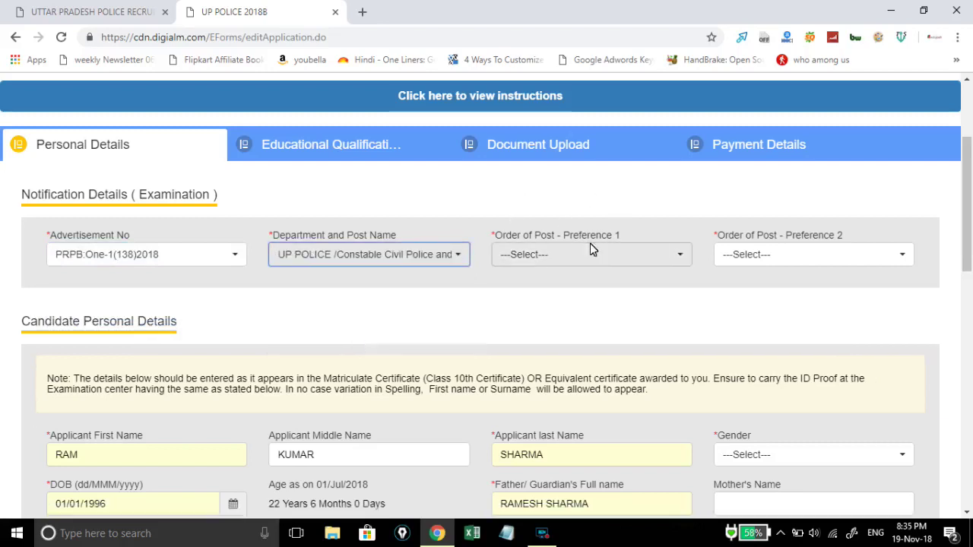
Set preference 1 to Constable Civil Police and preference 2 to Constable PAC.
click(606, 261)
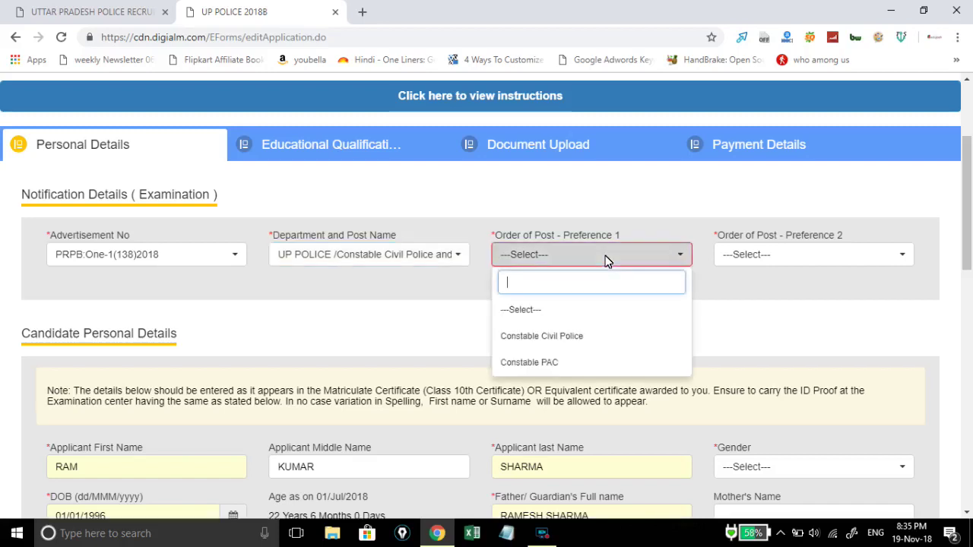
click(584, 339)
click(762, 257)
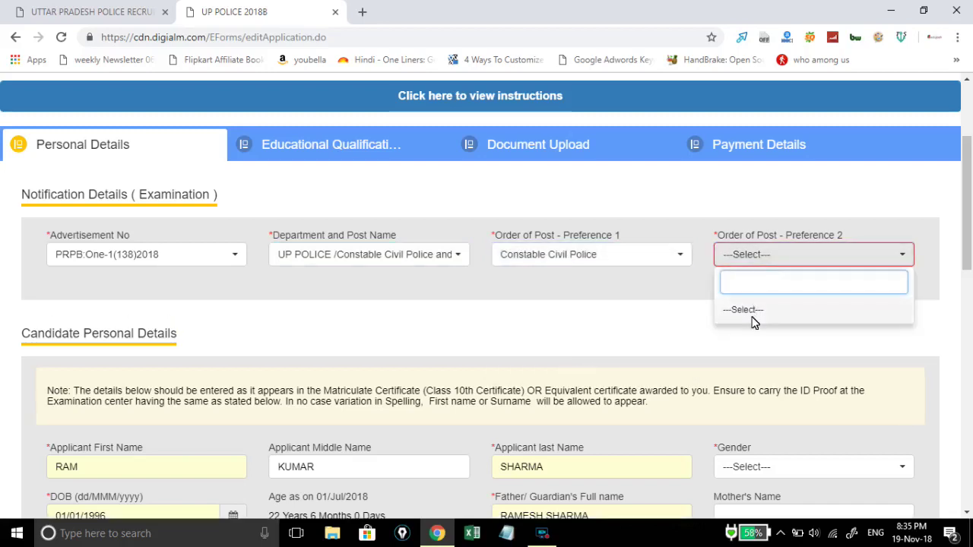
click(777, 257)
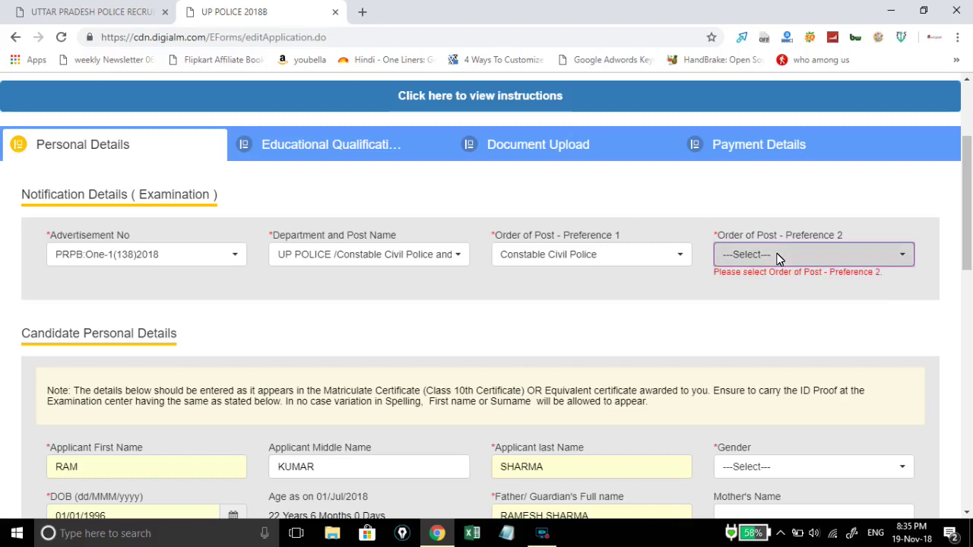
click(777, 257)
click(664, 256)
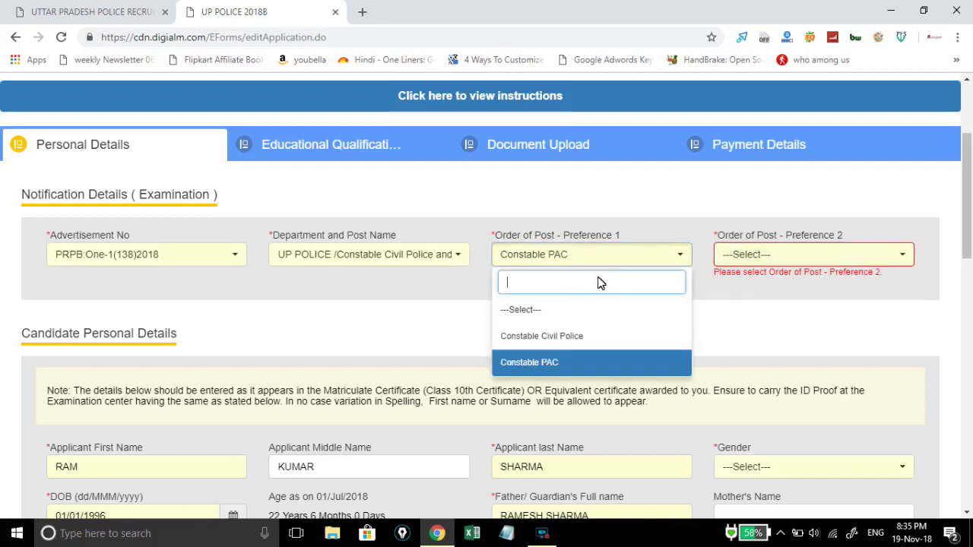
click(571, 337)
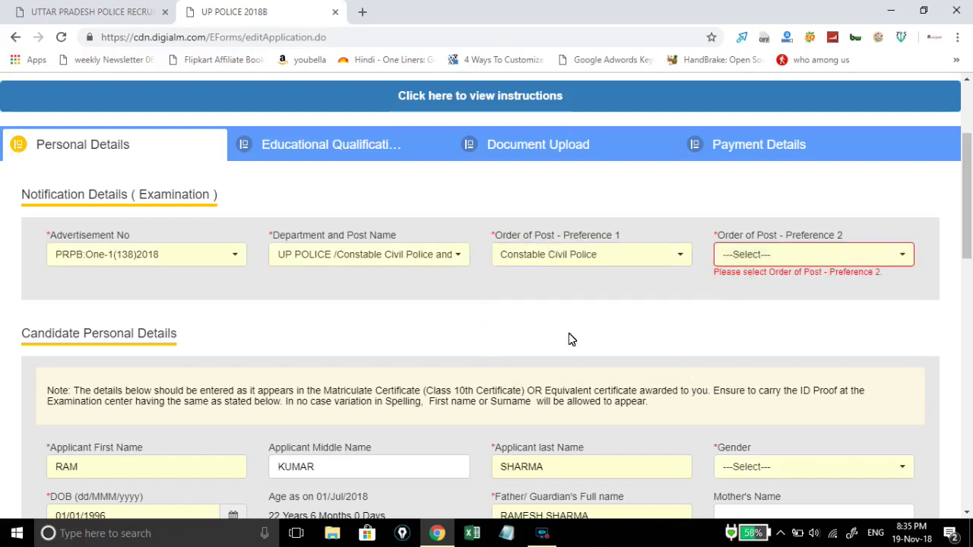
click(848, 258)
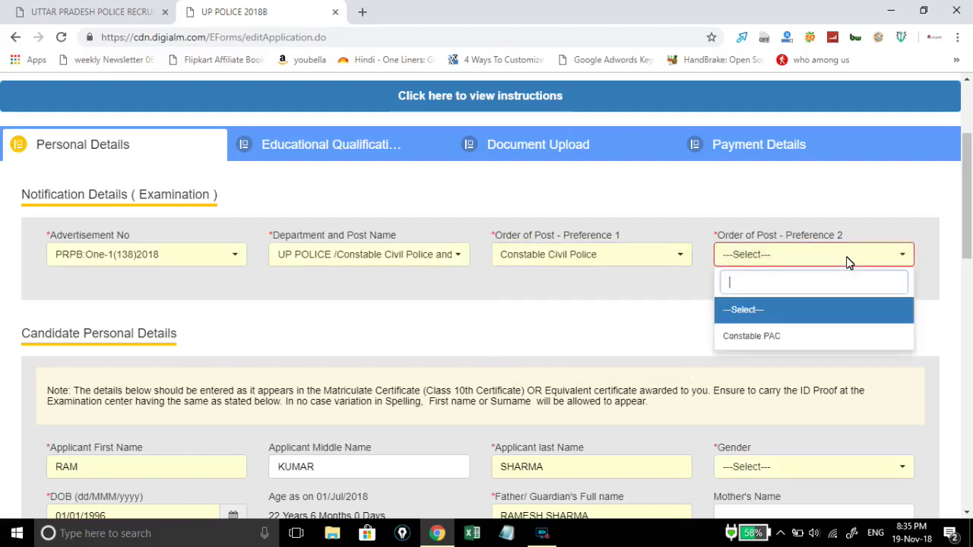
click(779, 340)
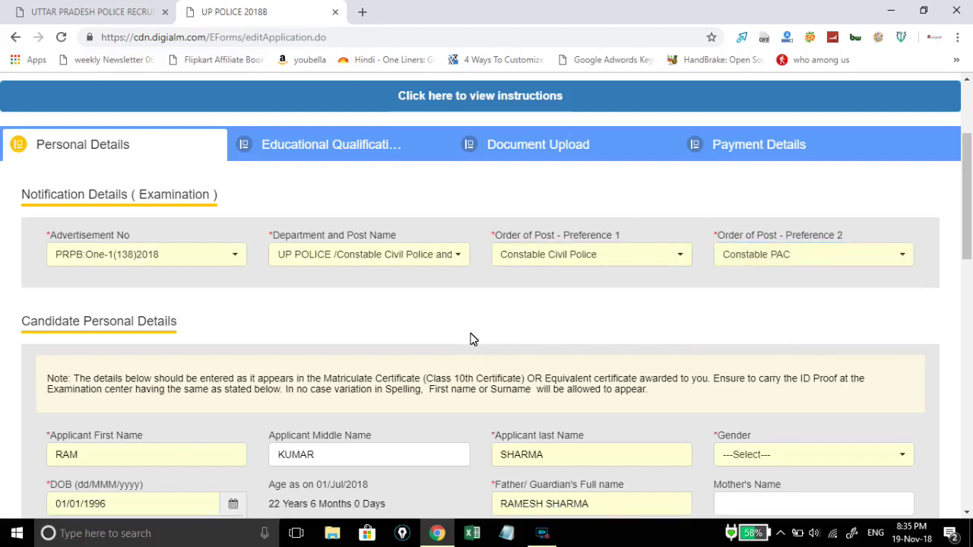
Fill remaining personal fields, setting marital status to Single and leaving AADHAAR blank.
scroll(470, 339, down, 3)
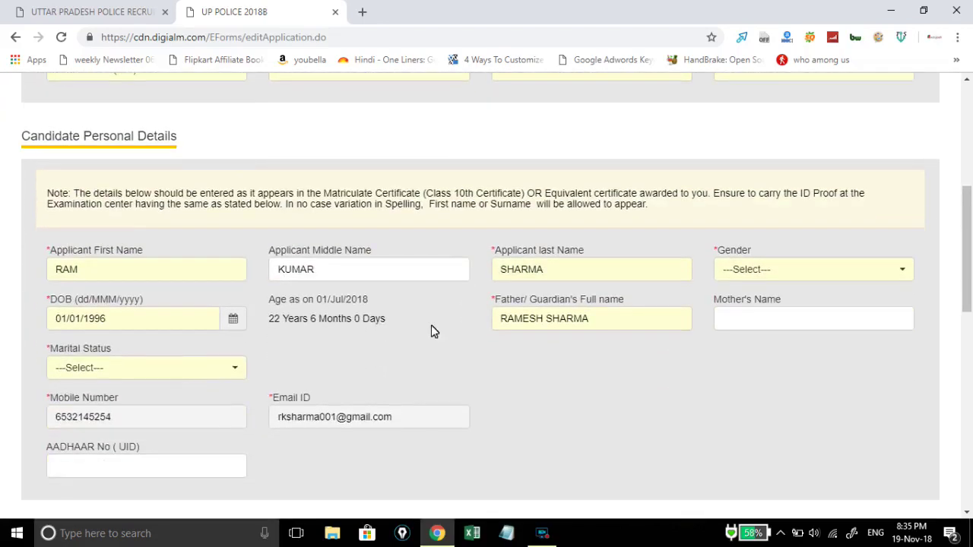
click(603, 320)
click(615, 387)
scroll(616, 387, down, 1)
click(226, 300)
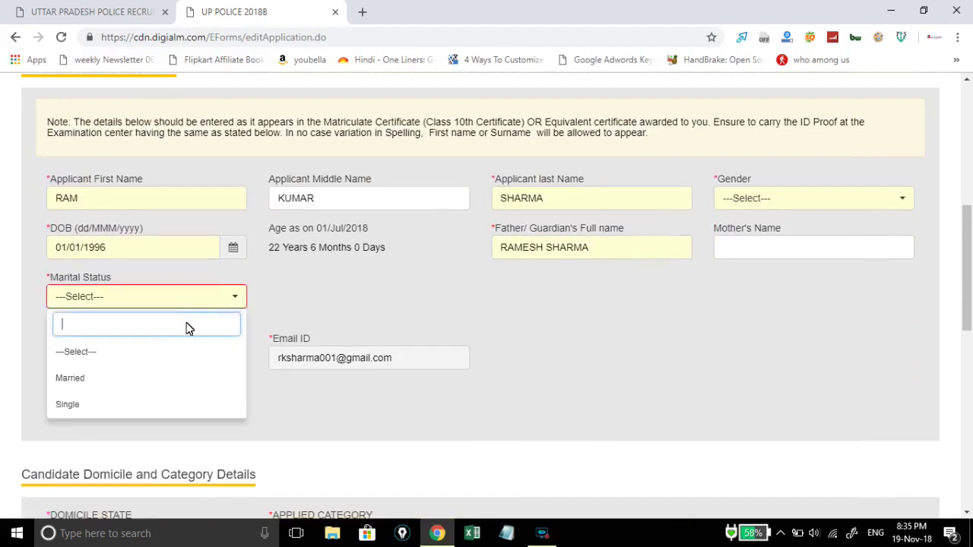
click(96, 411)
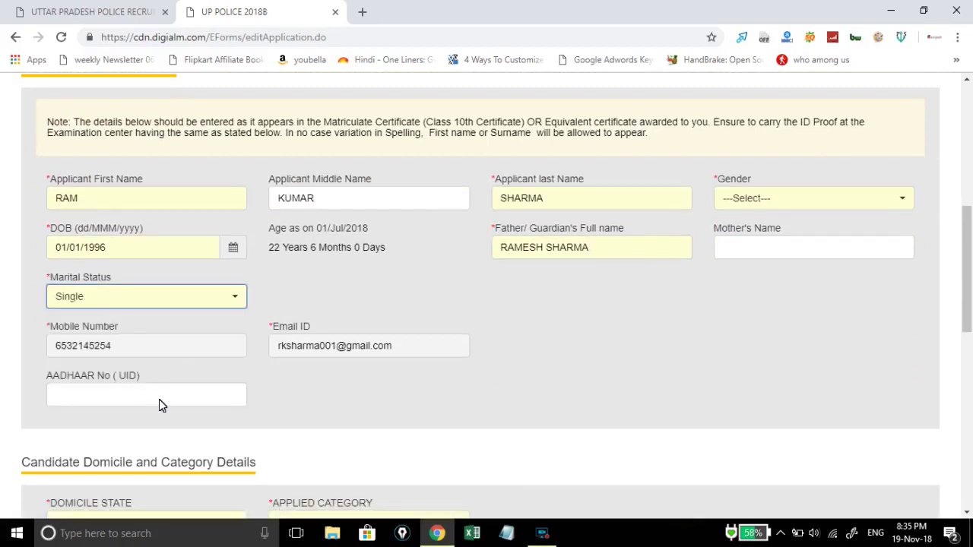
click(232, 394)
click(338, 401)
scroll(338, 402, down, 2)
click(745, 101)
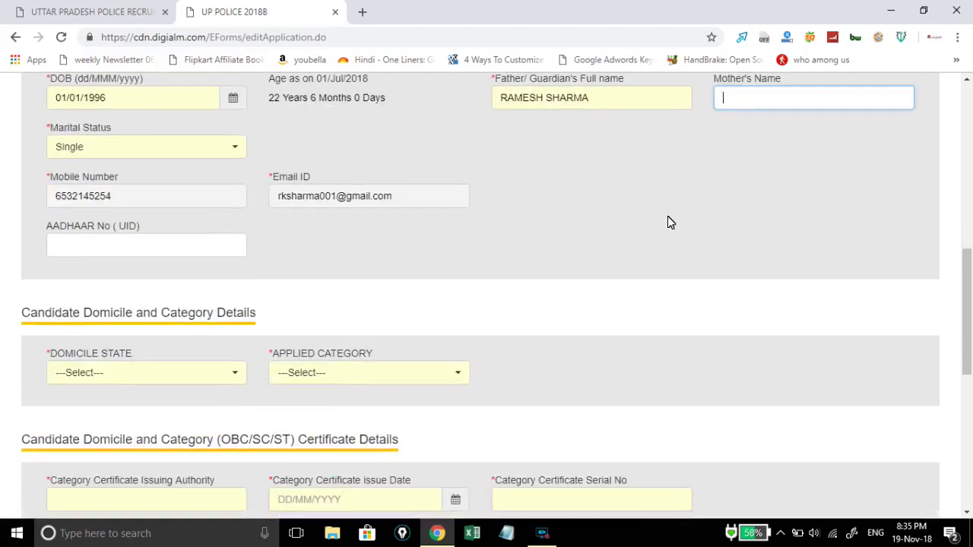
Set domicile state to Other than UP and applied category to GENERAL.
scroll(667, 222, down, 1)
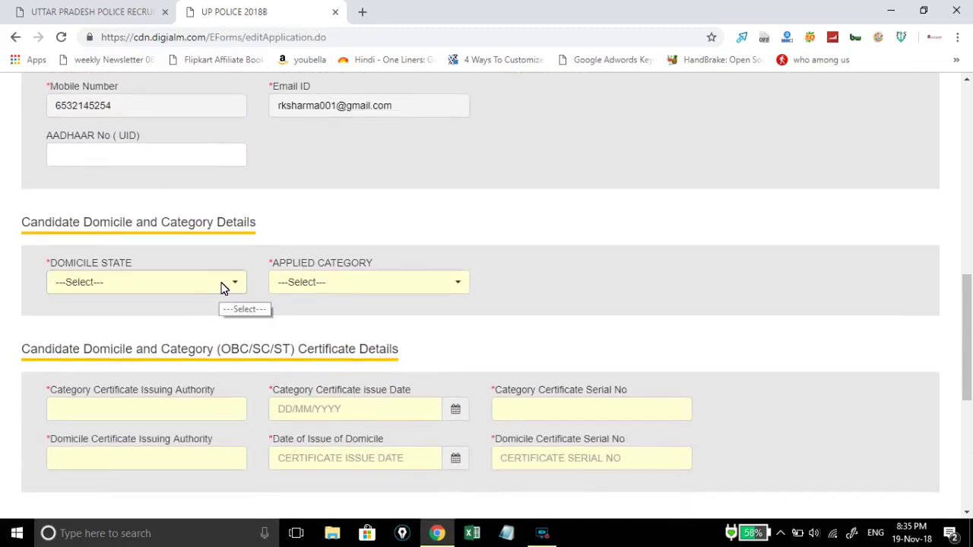
click(222, 285)
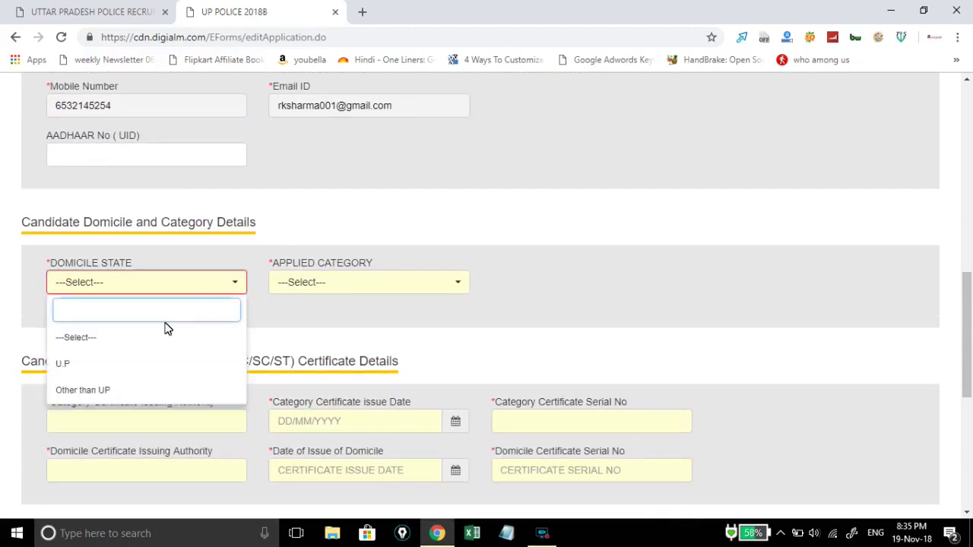
click(117, 392)
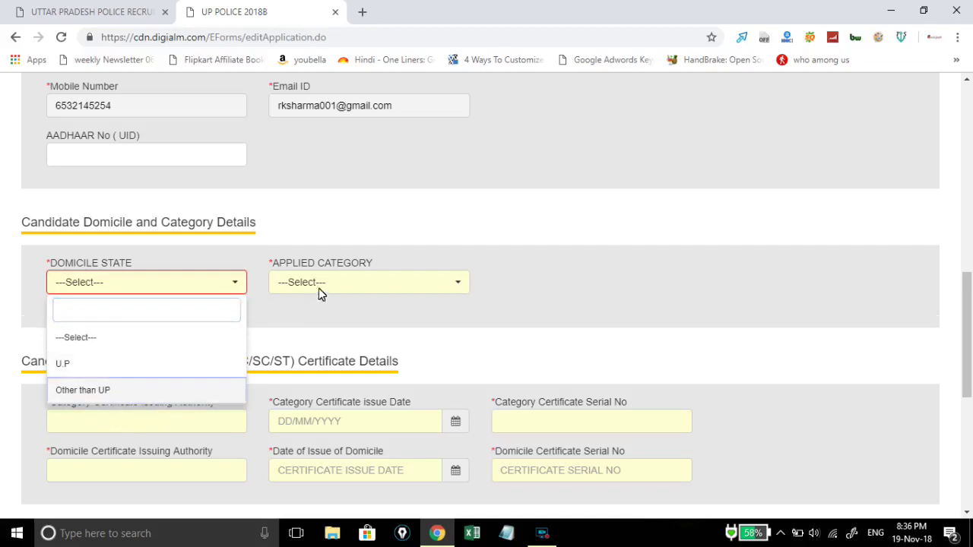
click(339, 284)
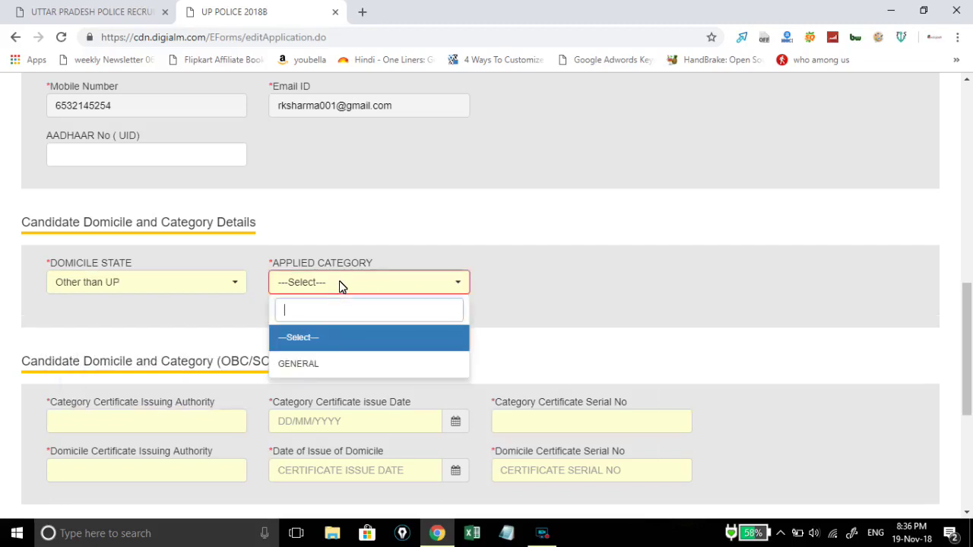
click(318, 364)
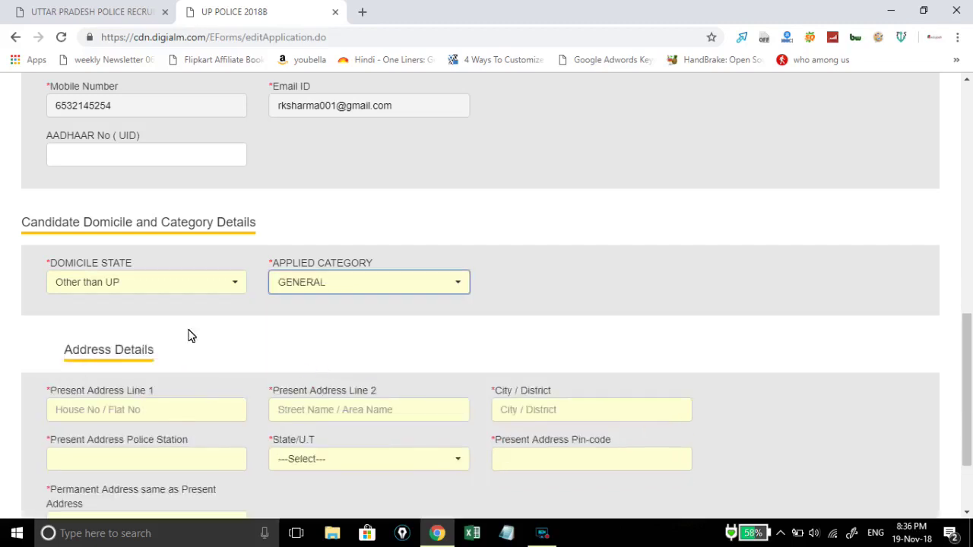
click(194, 291)
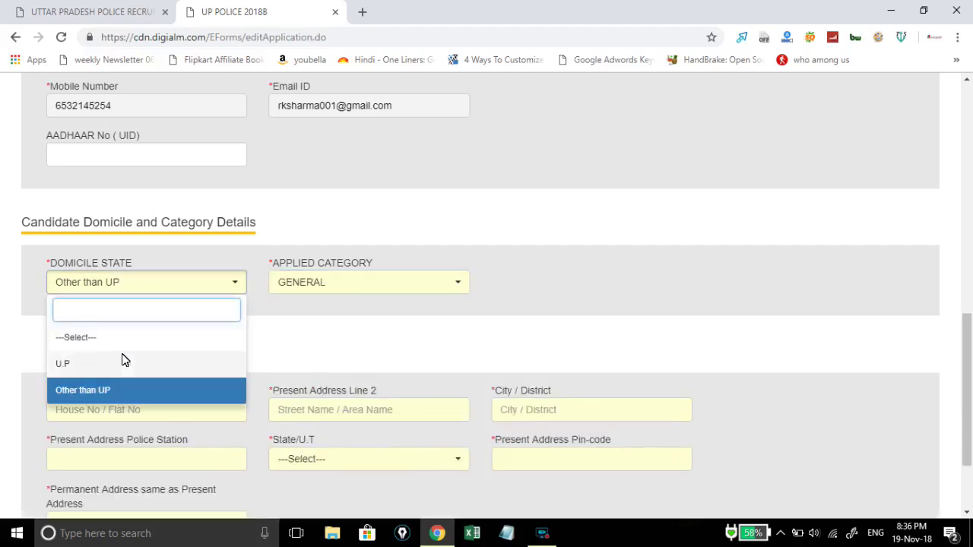
click(122, 365)
click(364, 287)
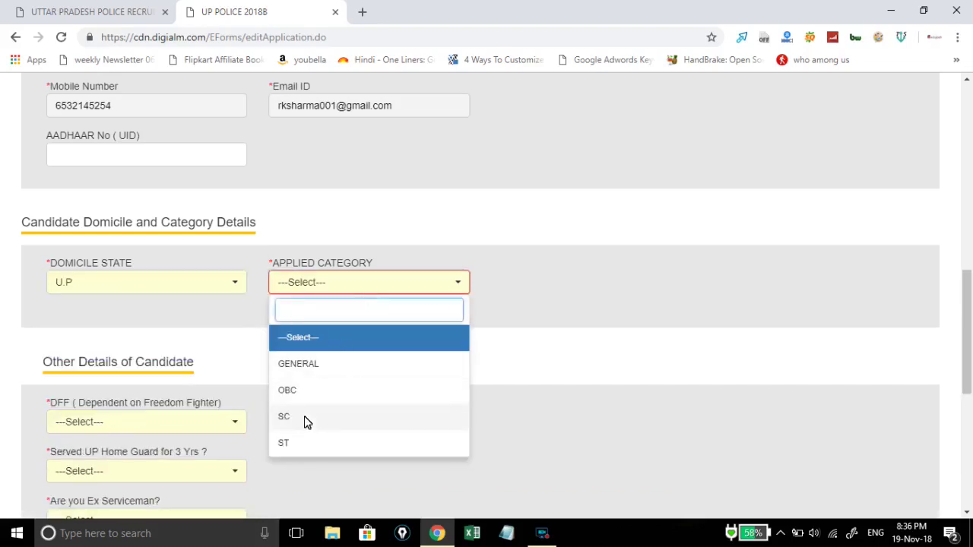
click(190, 285)
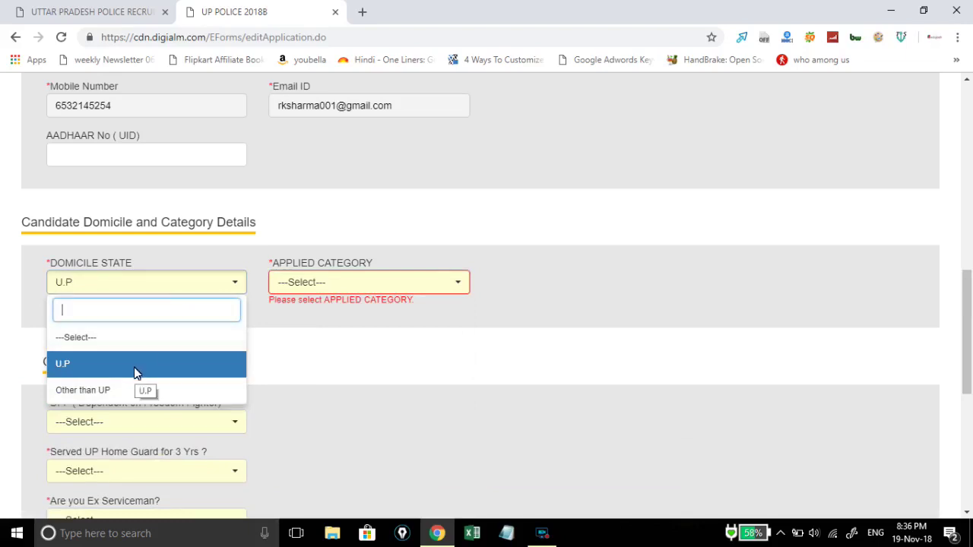
key(Down)
key(Return)
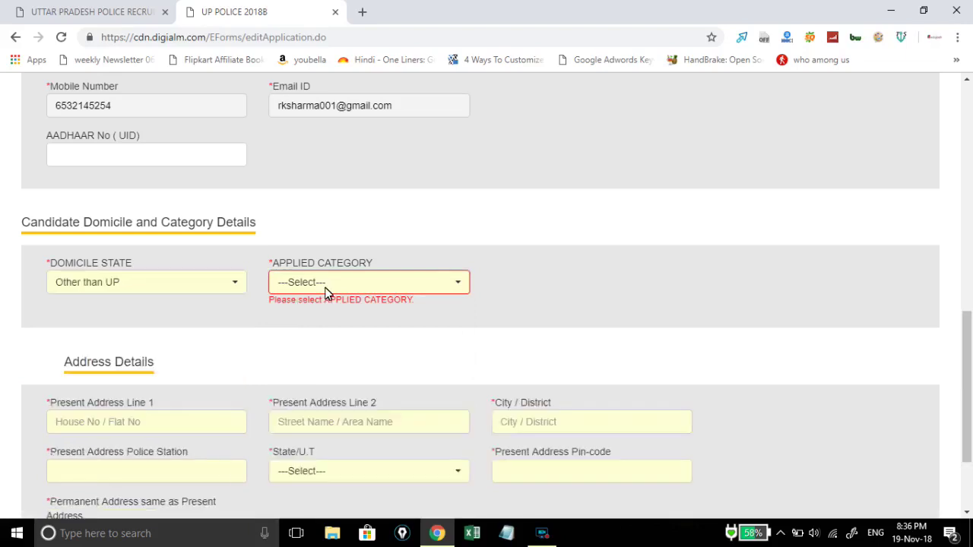
click(326, 287)
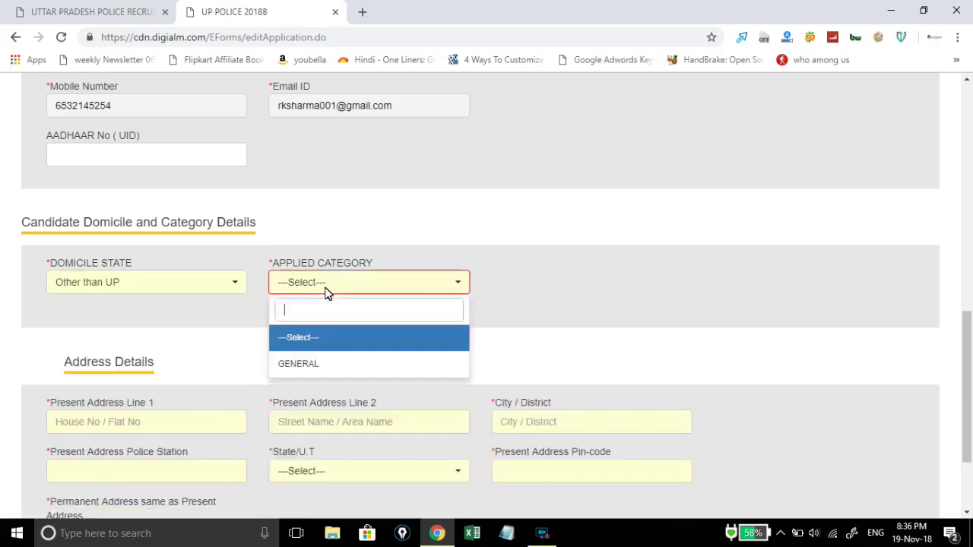
click(321, 367)
Fill in present address lines 1 and 2 and the city, and choose state Other than UP.
scroll(321, 370, down, 2)
click(155, 296)
text(fghfhfh)
click(433, 289)
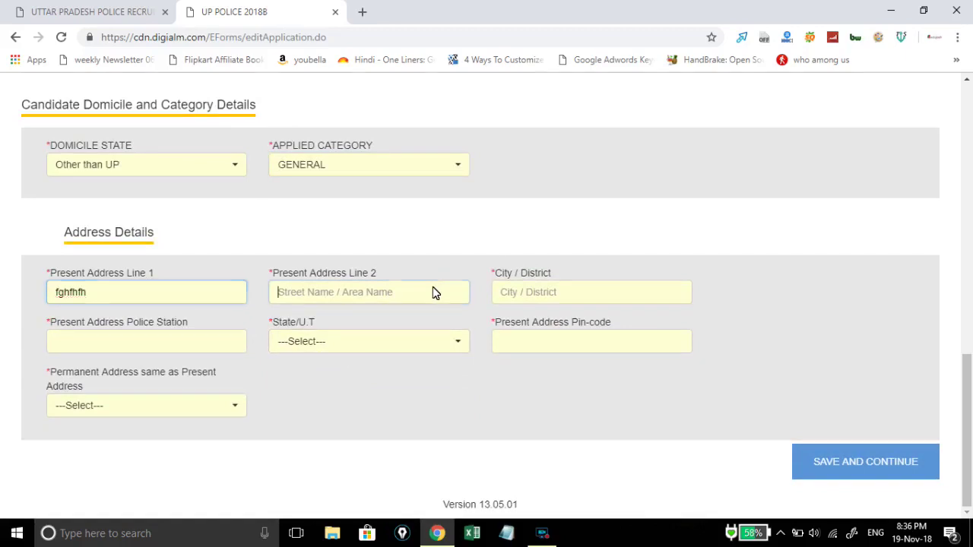
text(1321345kjll)
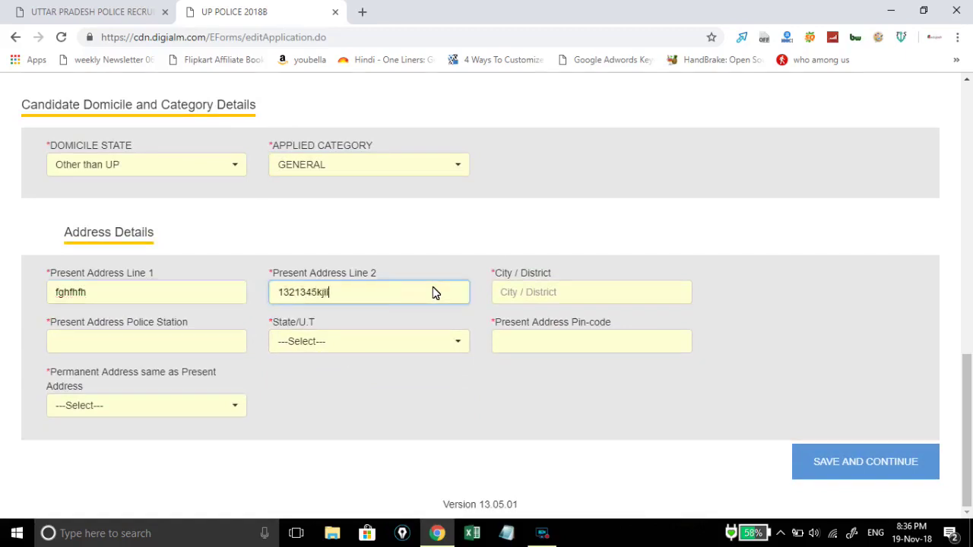
click(571, 292)
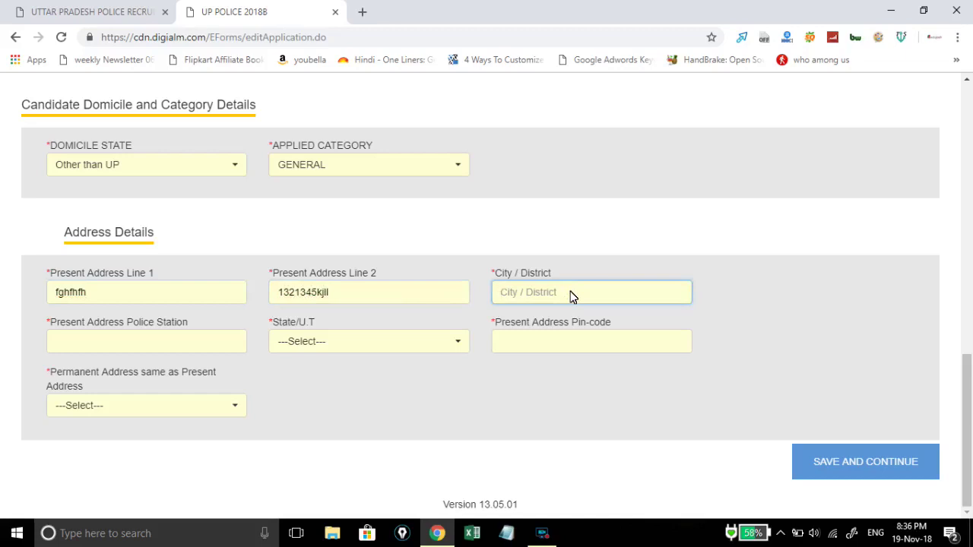
text(delhi)
click(120, 351)
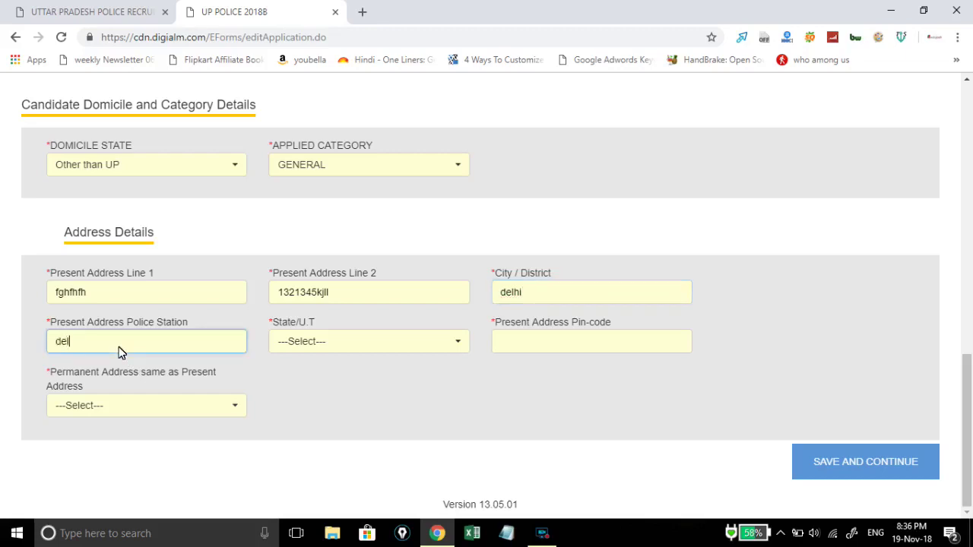
click(297, 347)
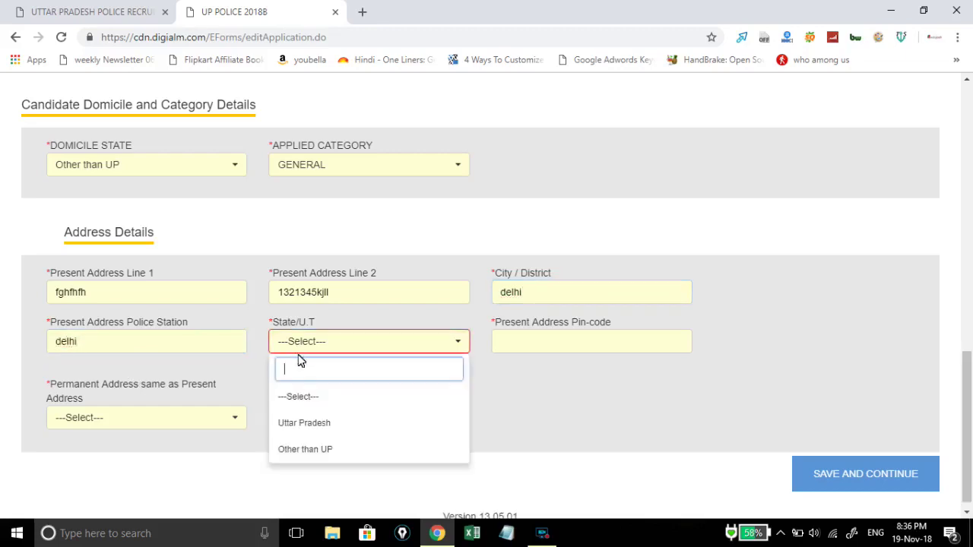
click(312, 450)
Enter pin-code, state name and district, and mark permanent address as same as present.
click(524, 344)
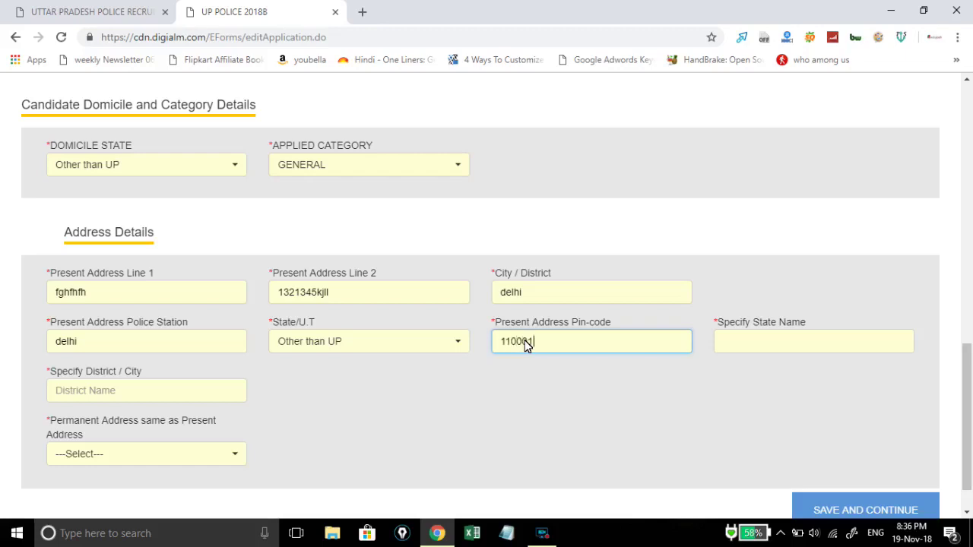
click(768, 345)
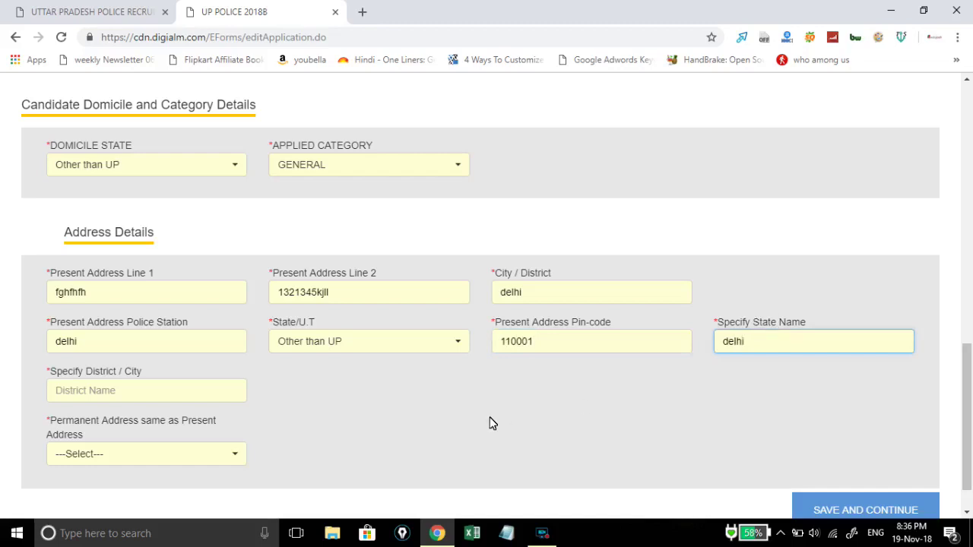
click(173, 412)
click(167, 396)
text(new delhi)
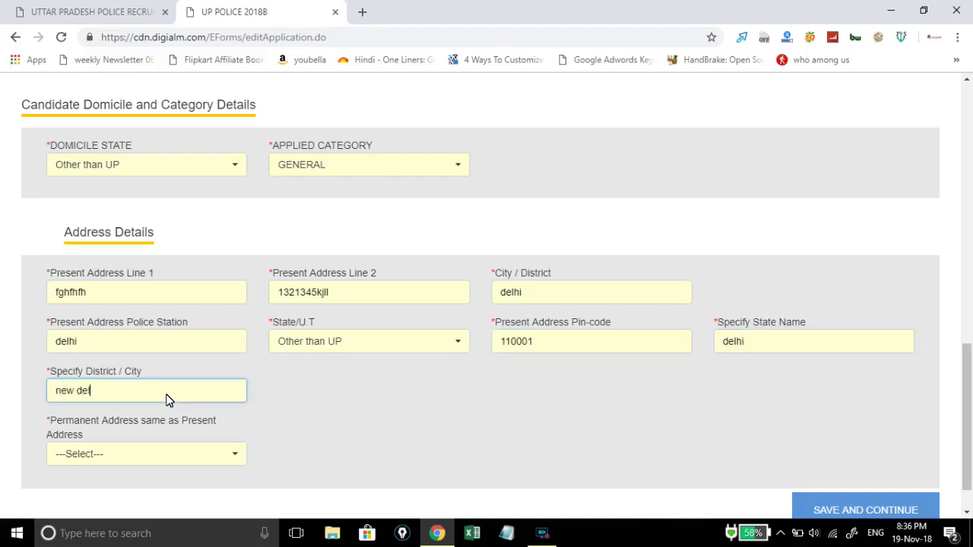
click(86, 459)
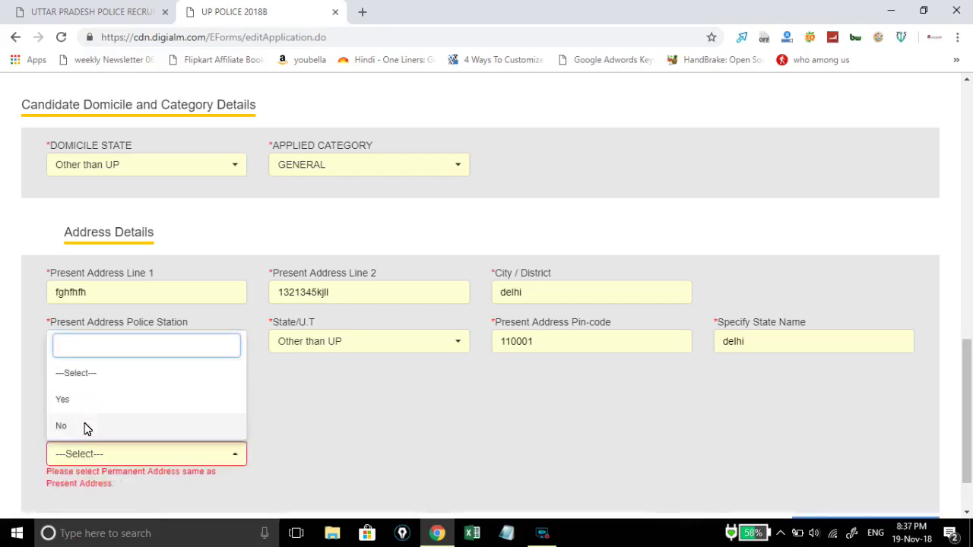
click(283, 424)
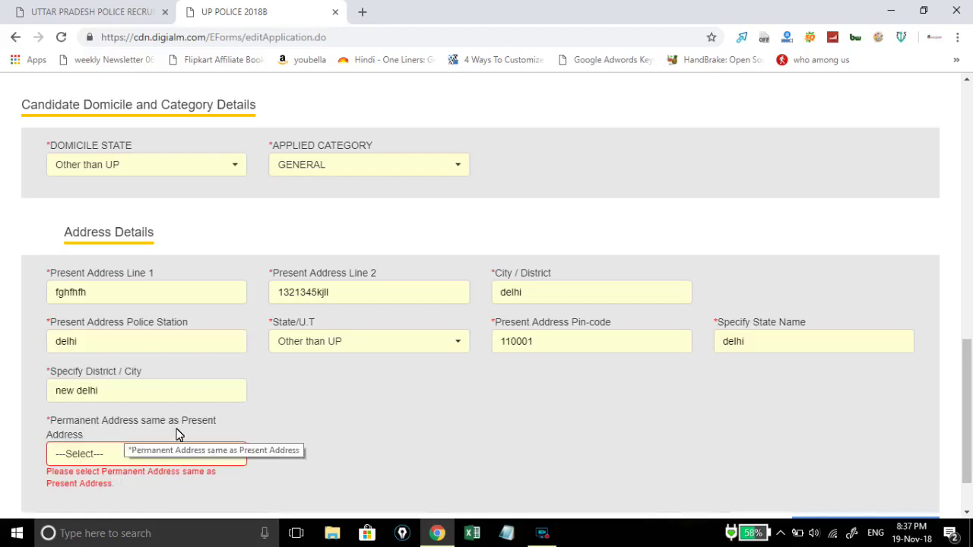
click(124, 459)
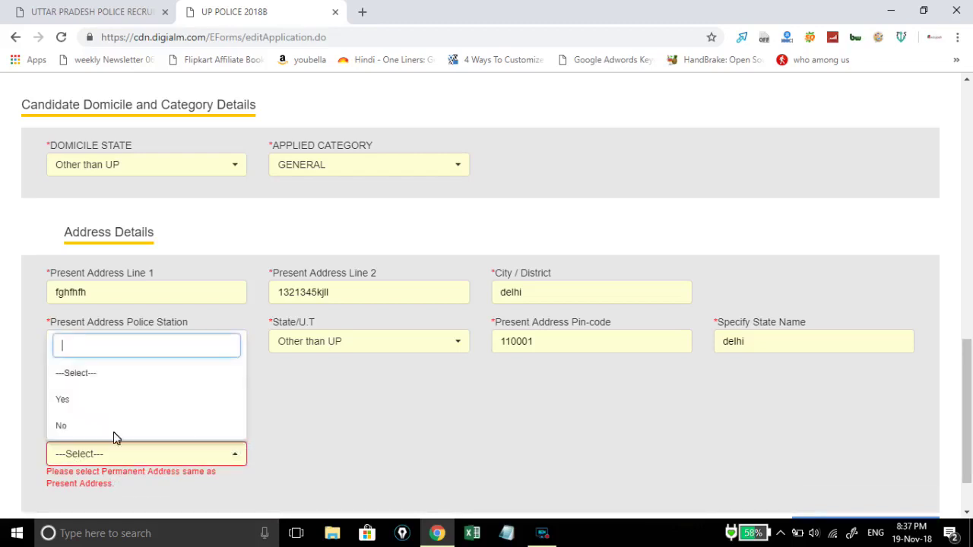
click(102, 402)
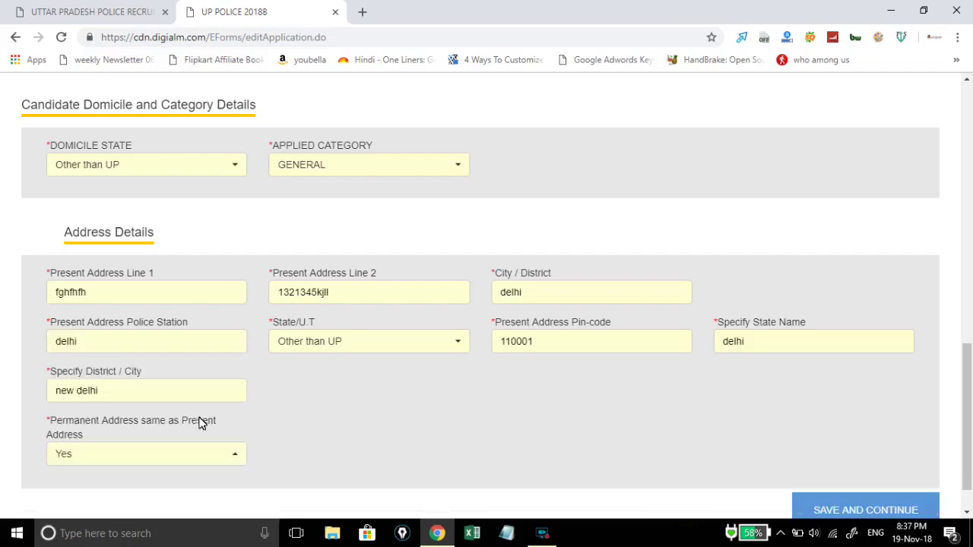
scroll(286, 421, down, 1)
scroll(286, 421, up, 4)
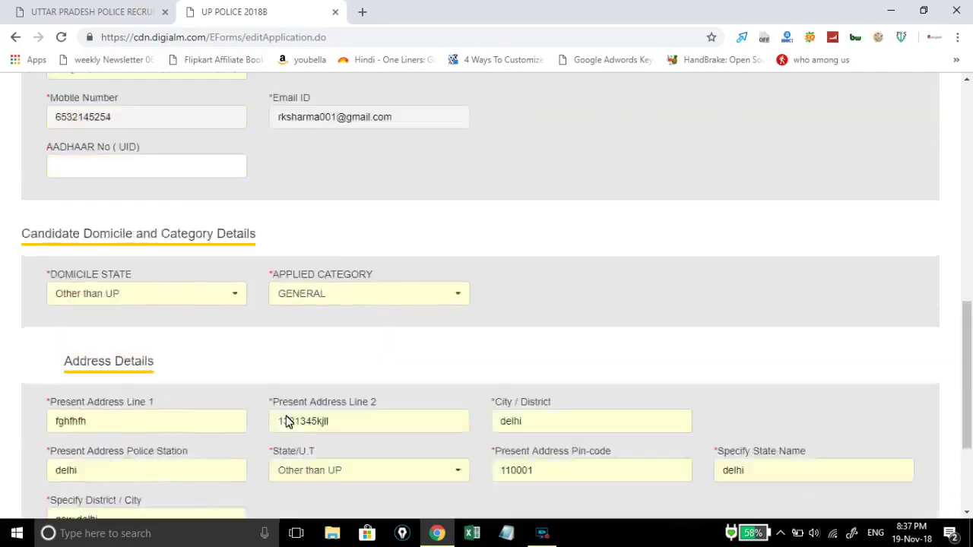
scroll(286, 422, up, 2)
scroll(286, 422, down, 4)
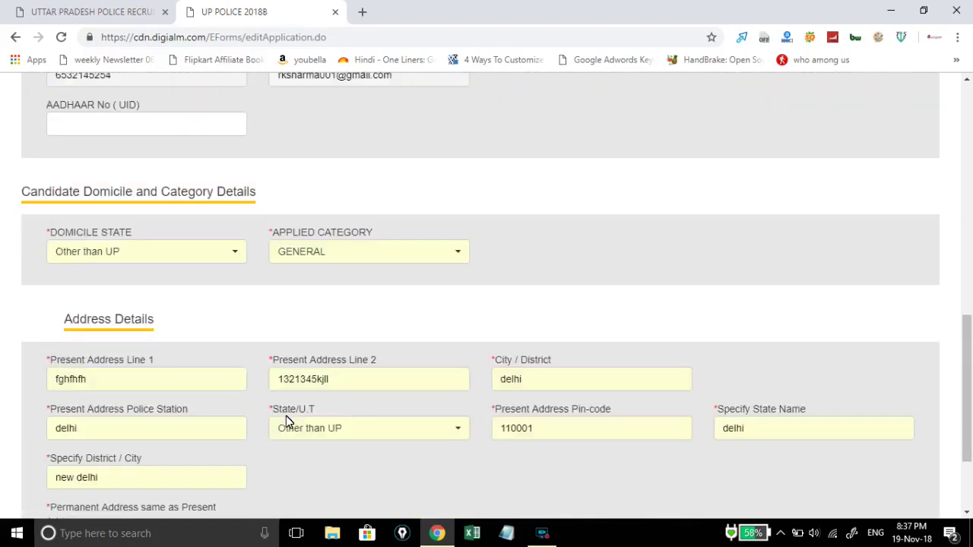
scroll(285, 416, up, 5)
After the Invalid Data warning, choose Male for gender and save and continue again.
scroll(286, 416, down, 7)
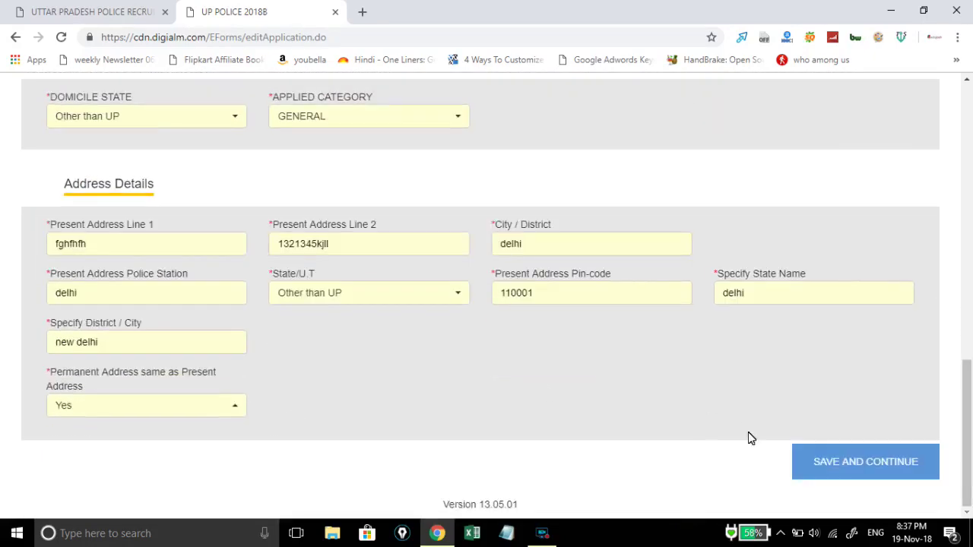
click(865, 463)
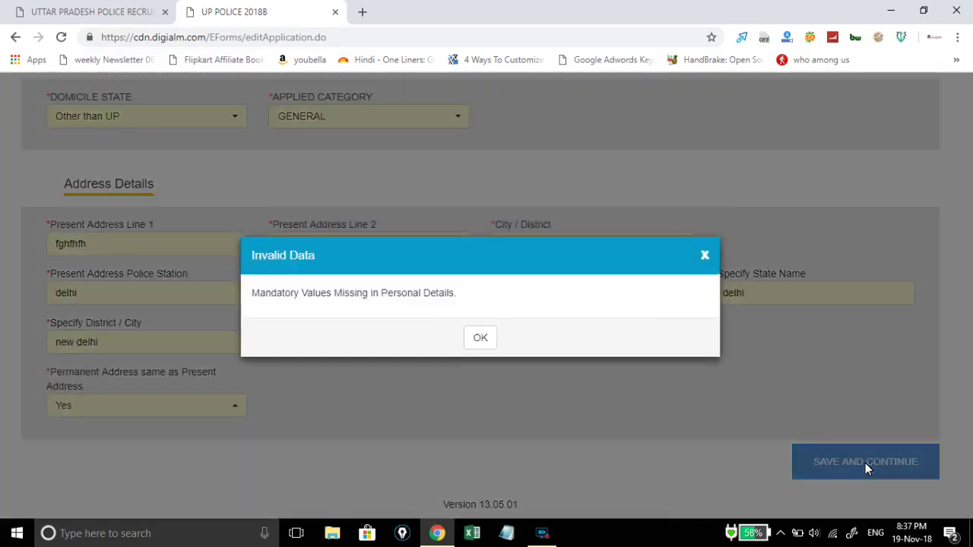
click(490, 346)
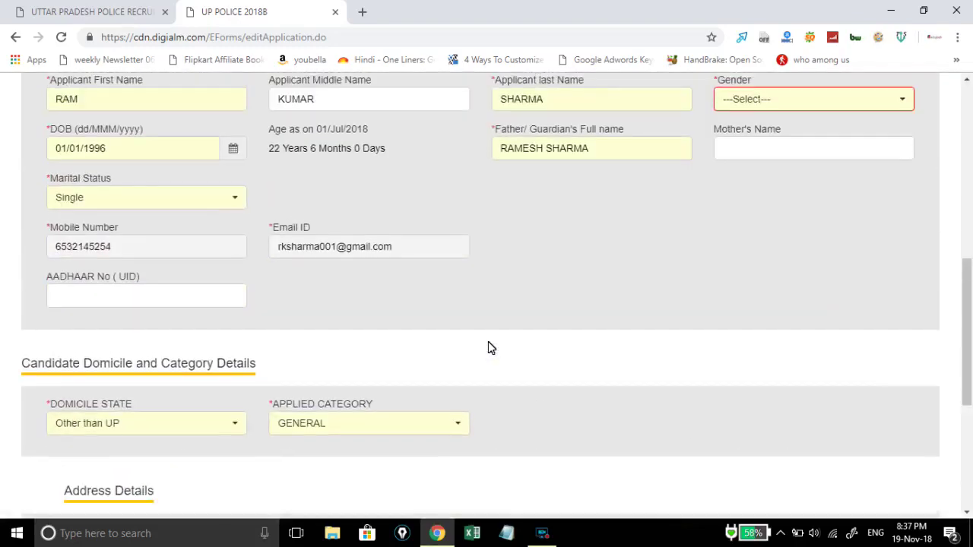
click(747, 101)
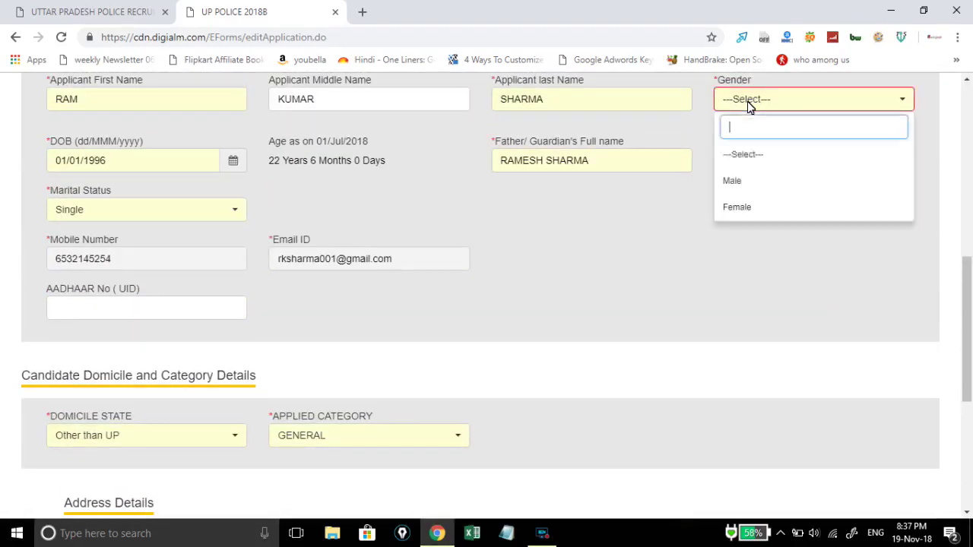
click(740, 184)
scroll(718, 250, down, 2)
scroll(718, 257, down, 4)
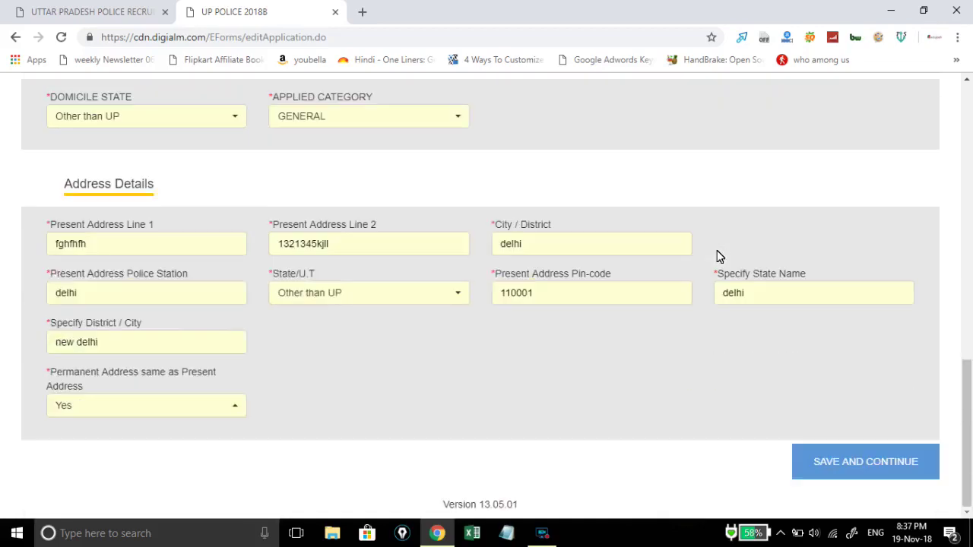
click(850, 458)
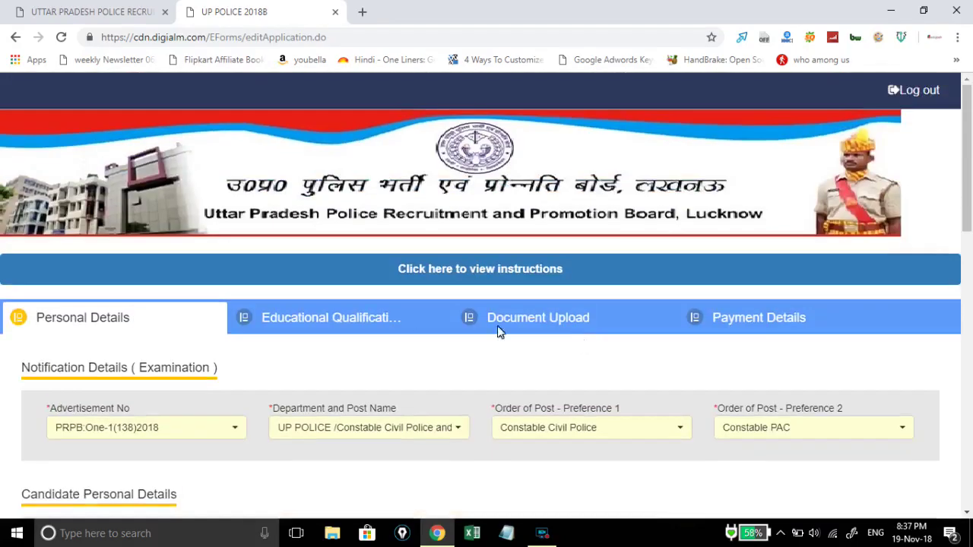
Switch to the Educational Qualification tab, expand High School/10th, and dismiss the Success message.
click(380, 320)
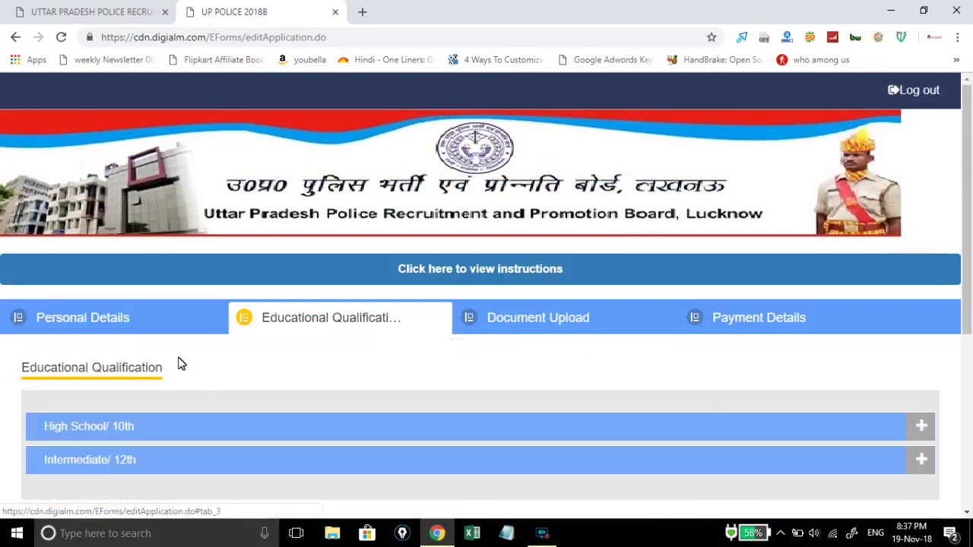
click(146, 332)
scroll(346, 335, down, 3)
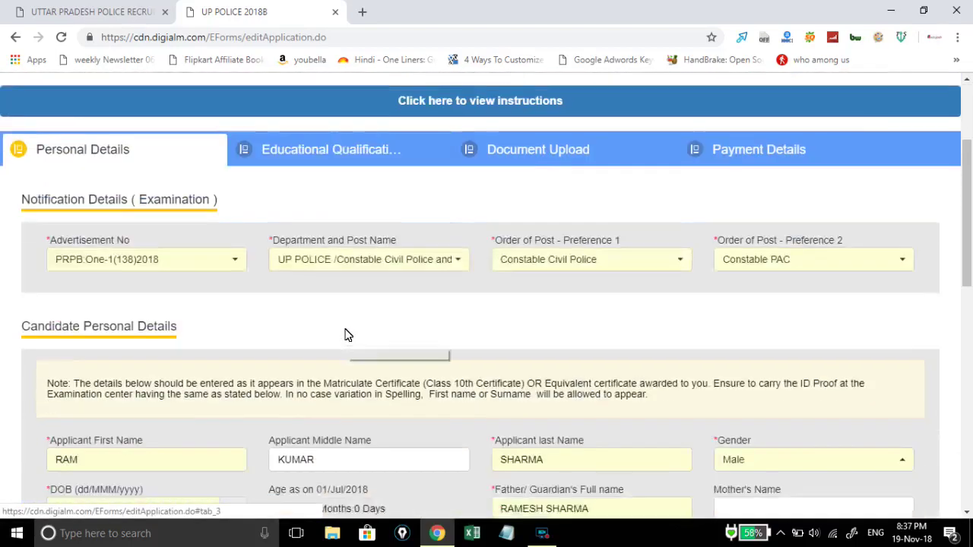
scroll(346, 335, up, 2)
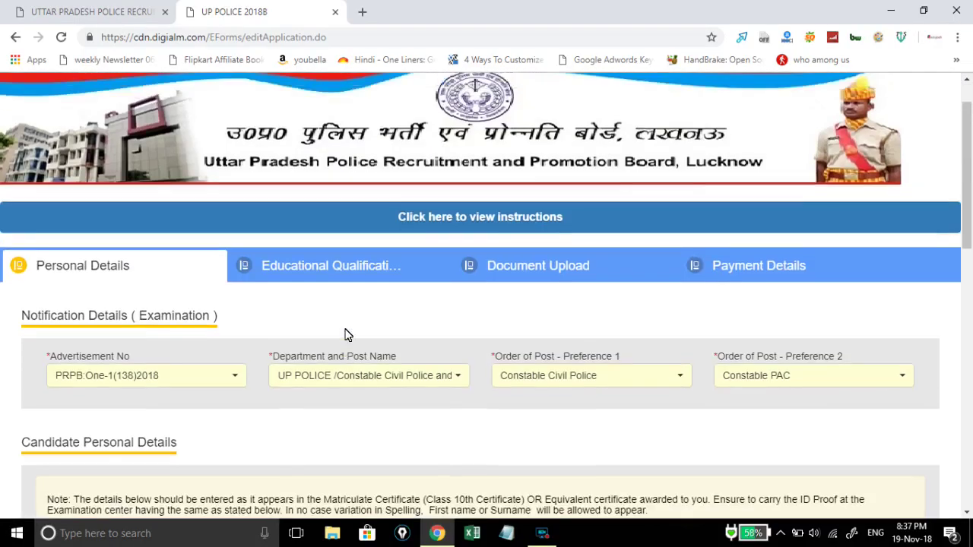
click(392, 265)
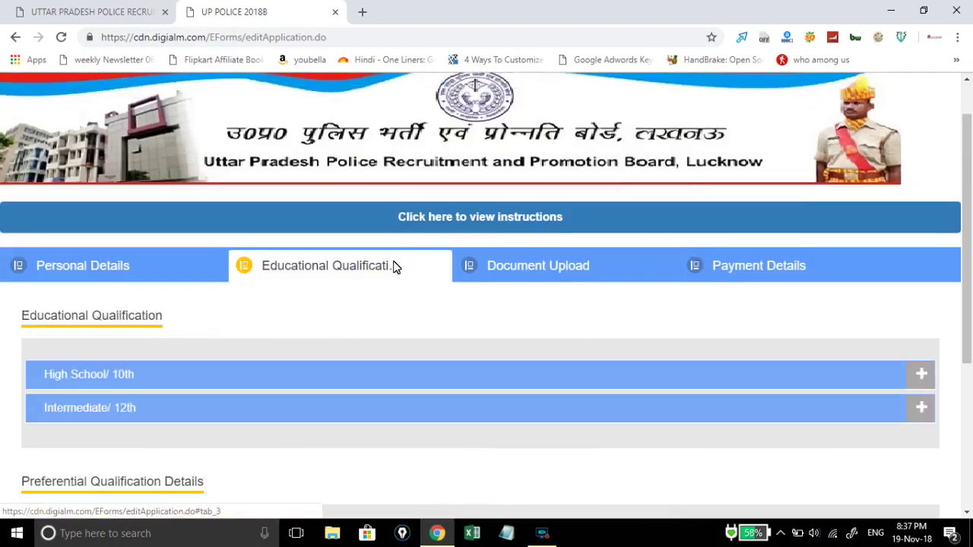
scroll(392, 266, down, 3)
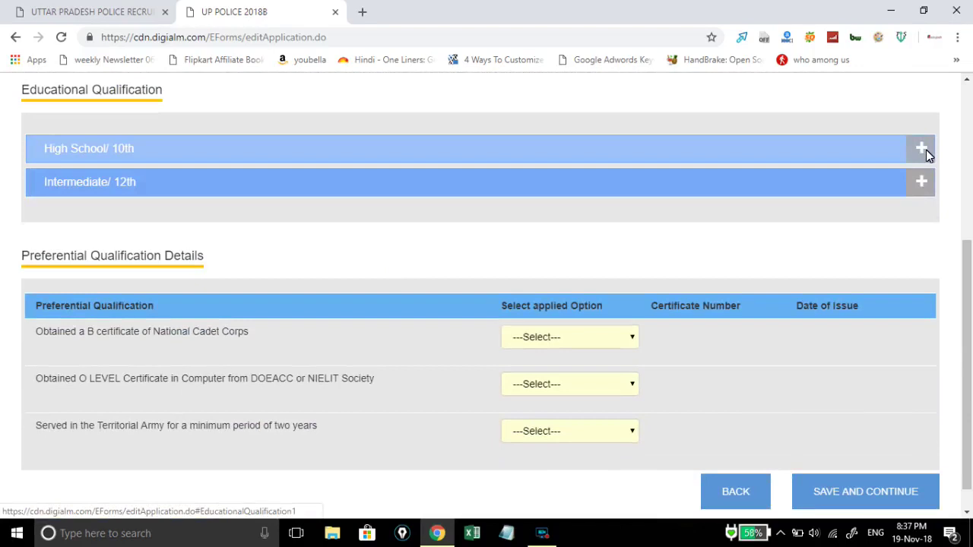
click(921, 148)
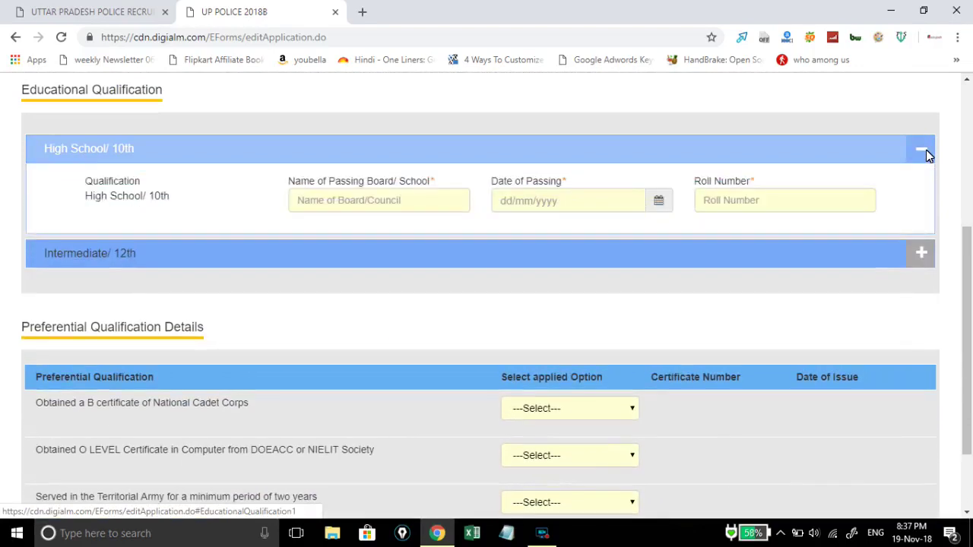
click(338, 204)
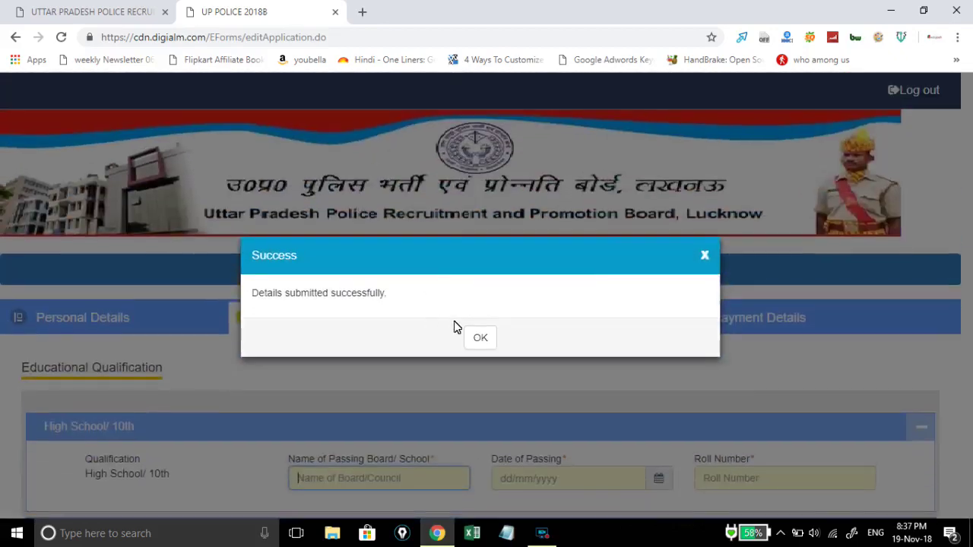
click(480, 339)
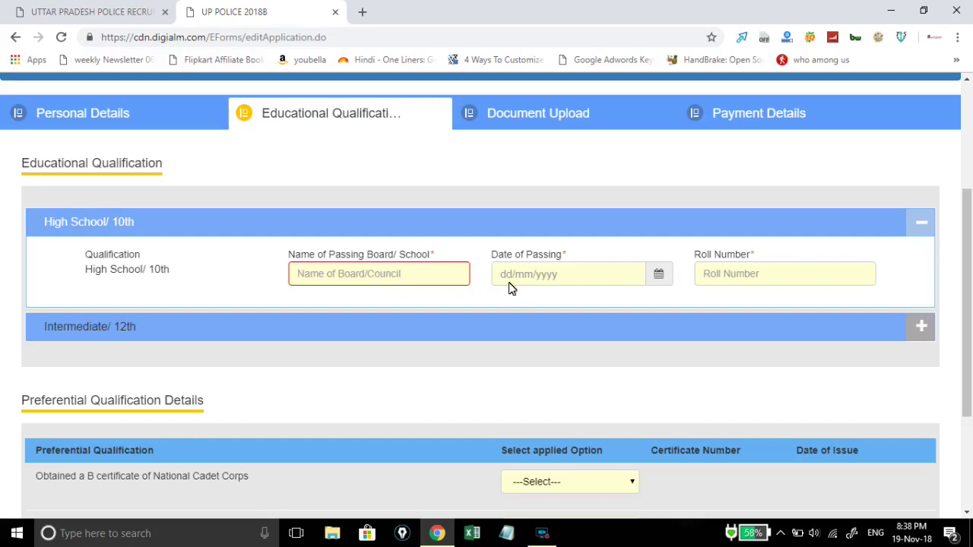
Set the High School passing date to 2 June 2015 and enter the roll number.
click(540, 279)
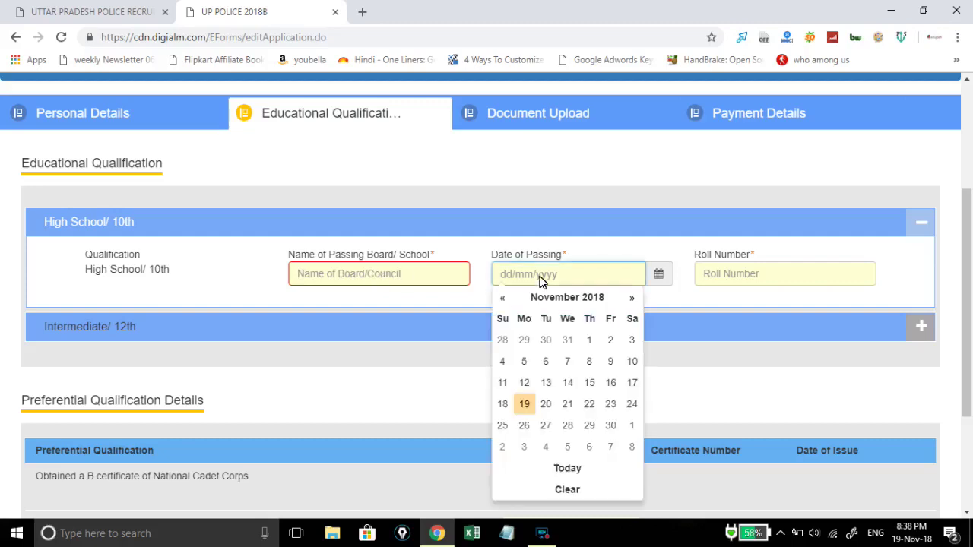
click(720, 276)
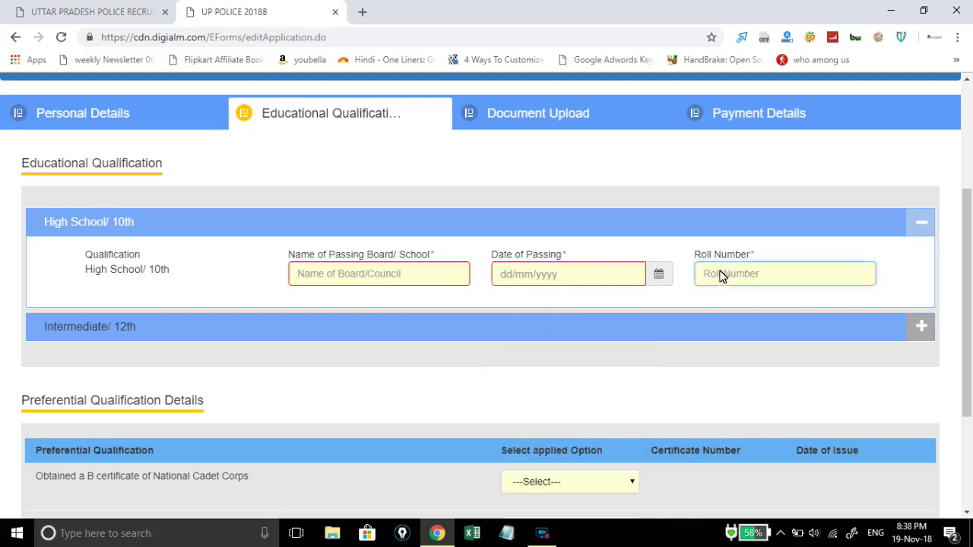
click(585, 278)
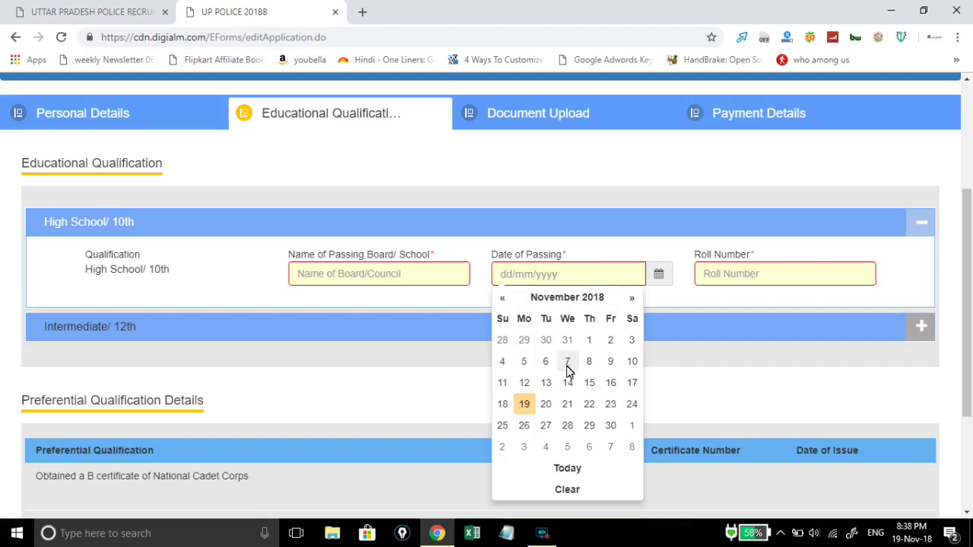
click(564, 297)
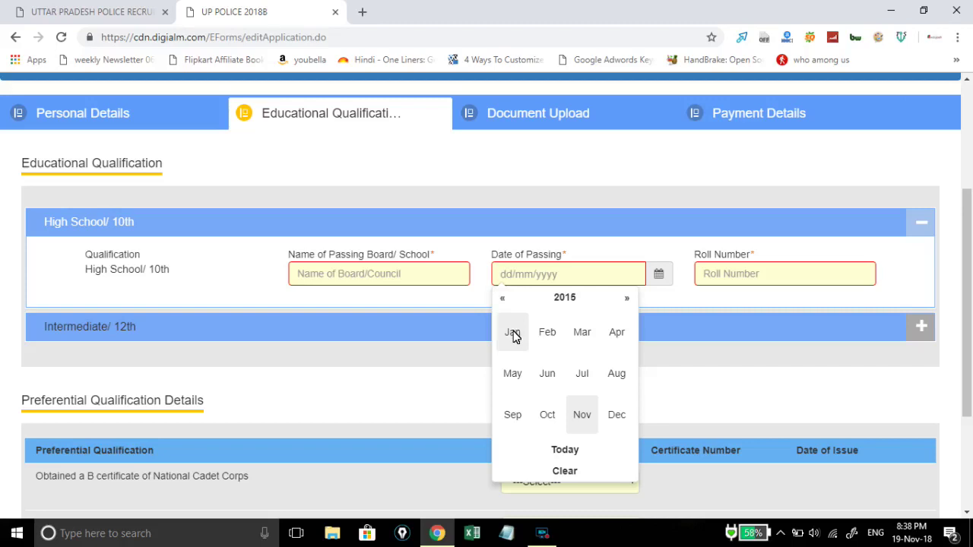
click(547, 377)
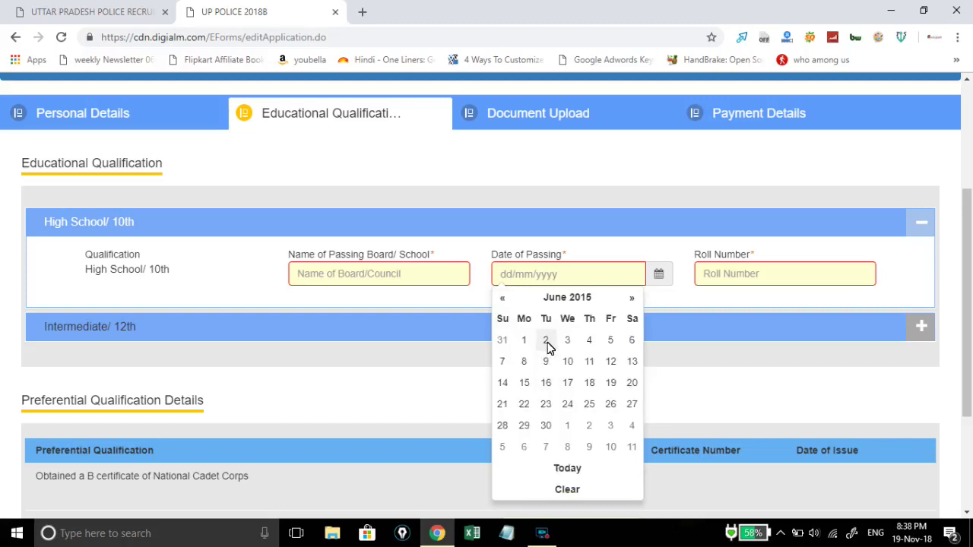
click(546, 341)
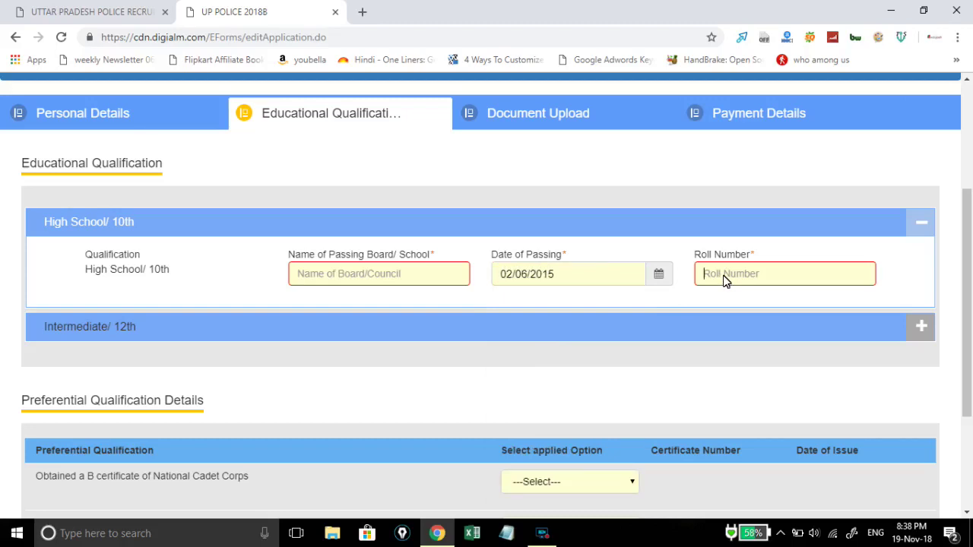
text(2564)
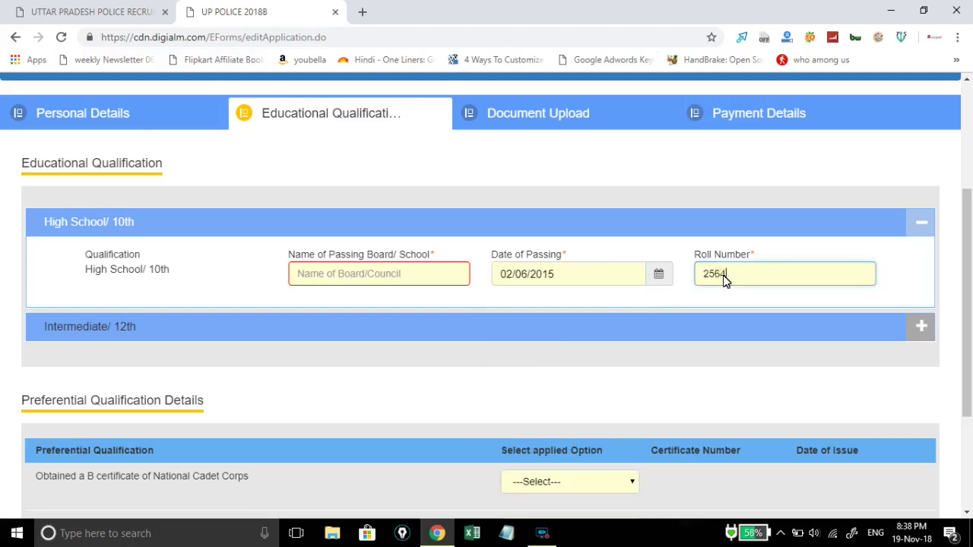
text(57451)
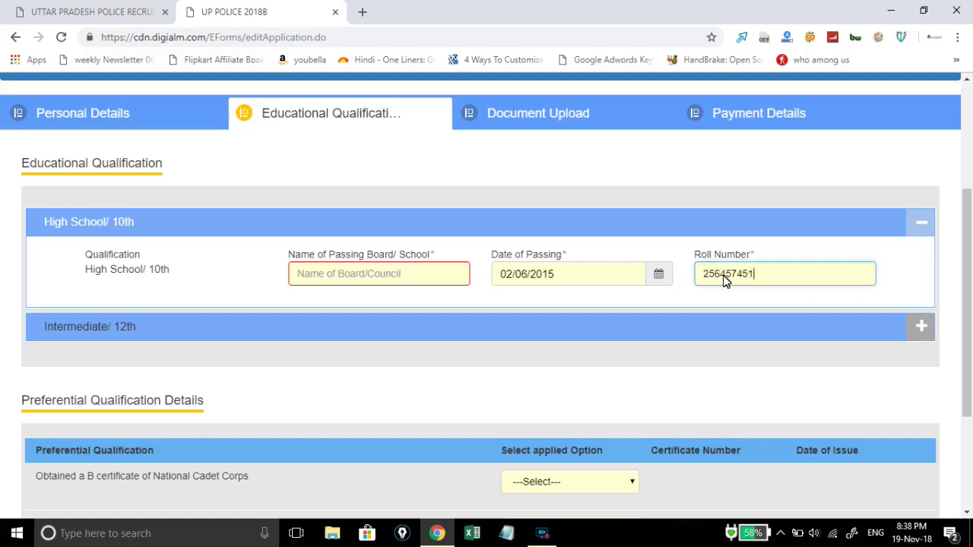
Enter cbse as the High School/10th passing board.
click(403, 328)
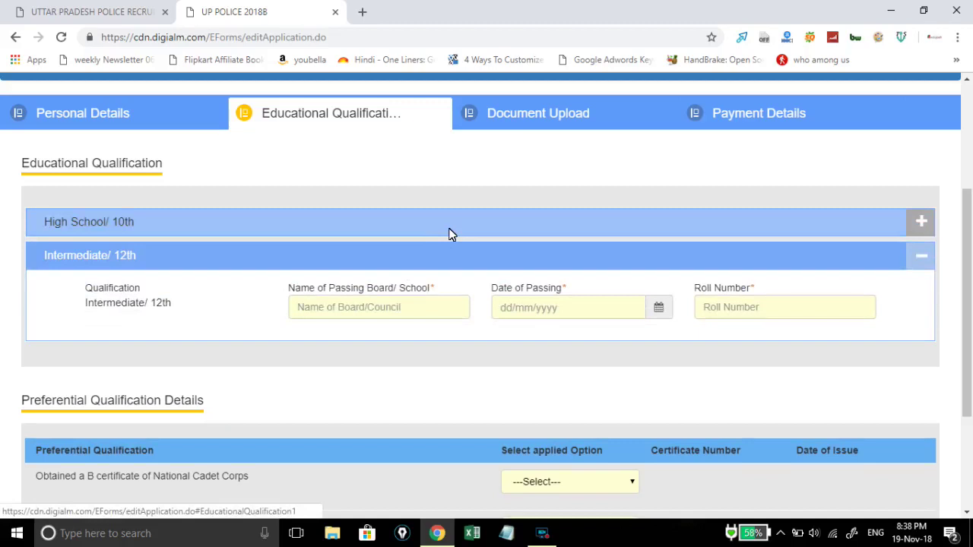
click(448, 232)
click(395, 274)
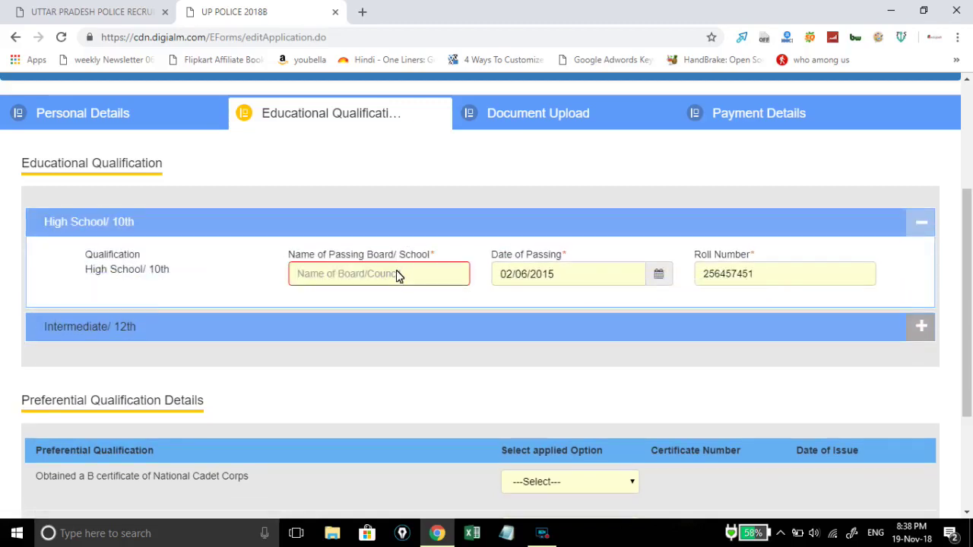
text(cbse)
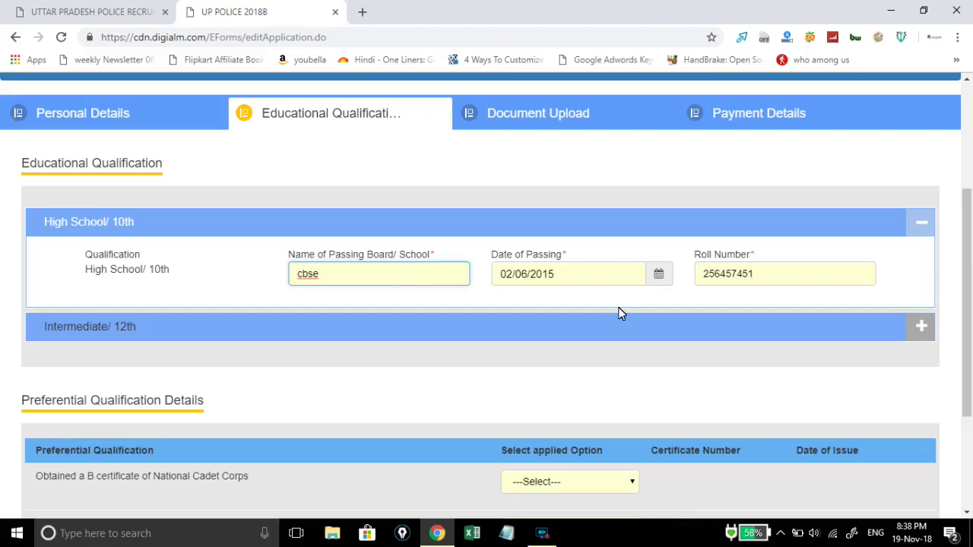
scroll(619, 313, down, 1)
click(850, 270)
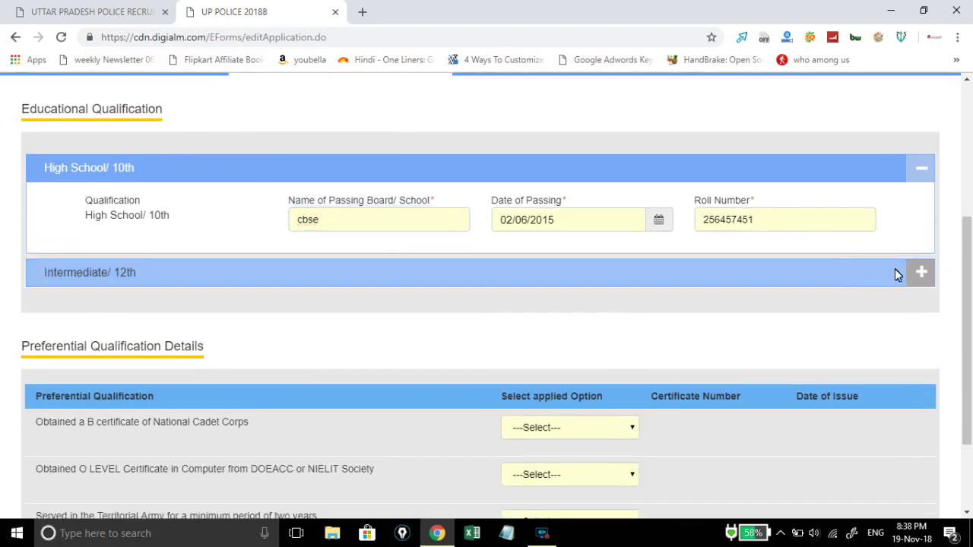
Enter cbse as the Intermediate/12th board and set its passing date to 1 June 2017.
click(921, 272)
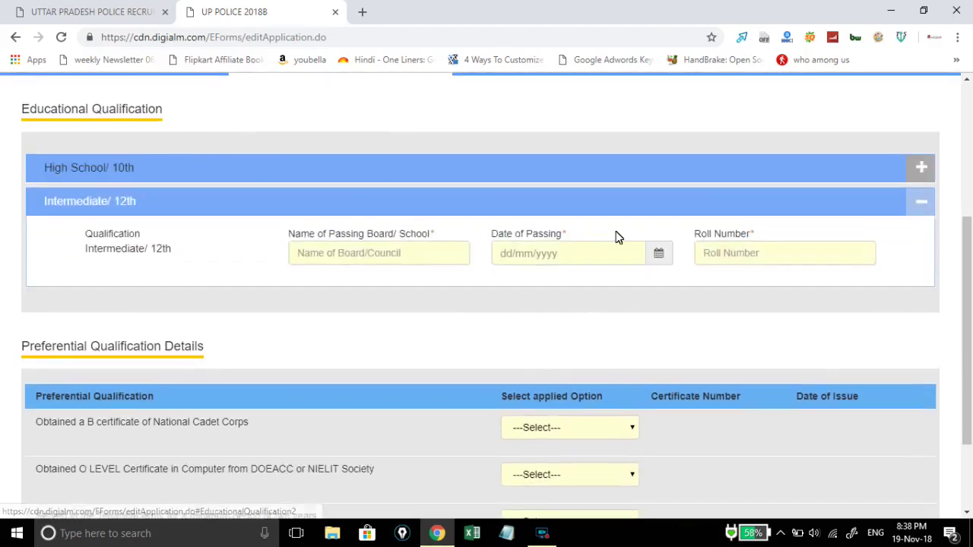
click(392, 255)
text(cb)
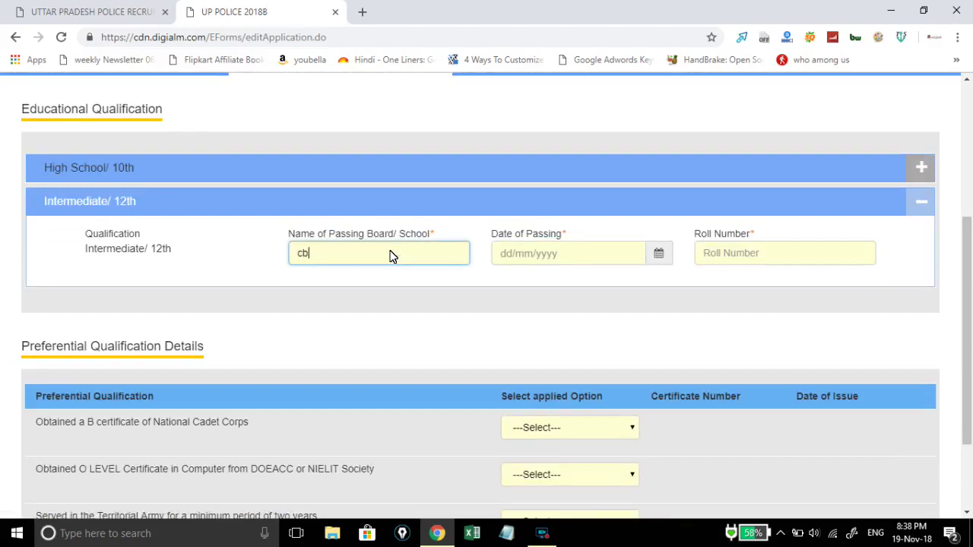
text(se)
click(535, 258)
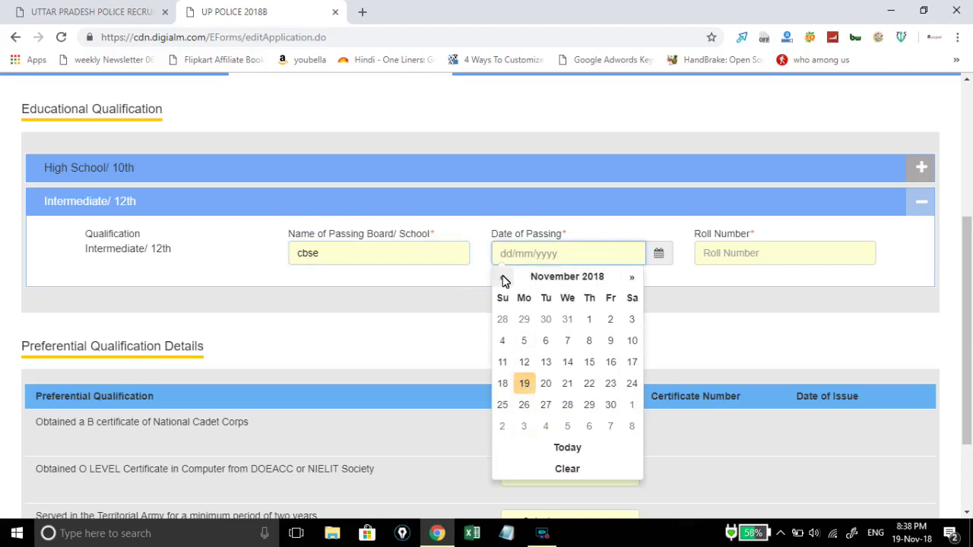
click(579, 283)
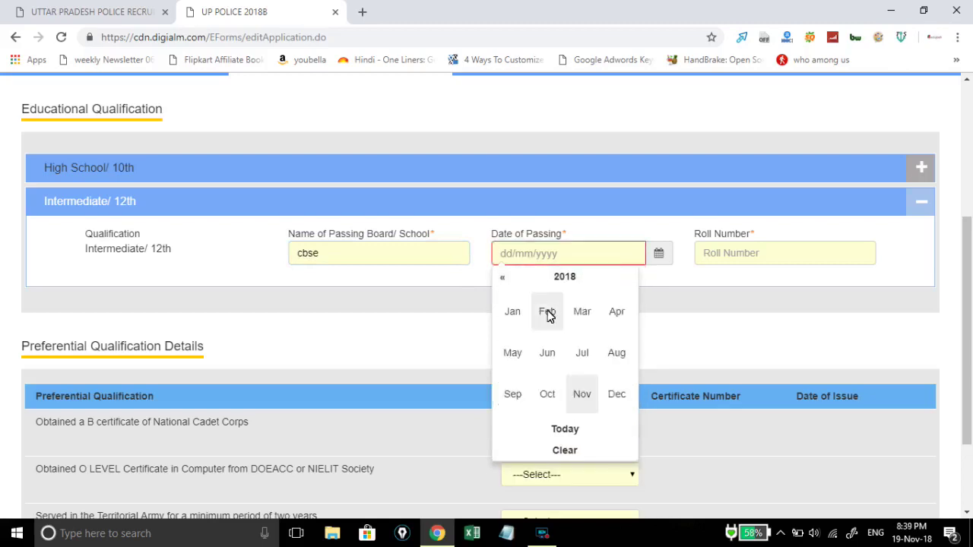
click(504, 278)
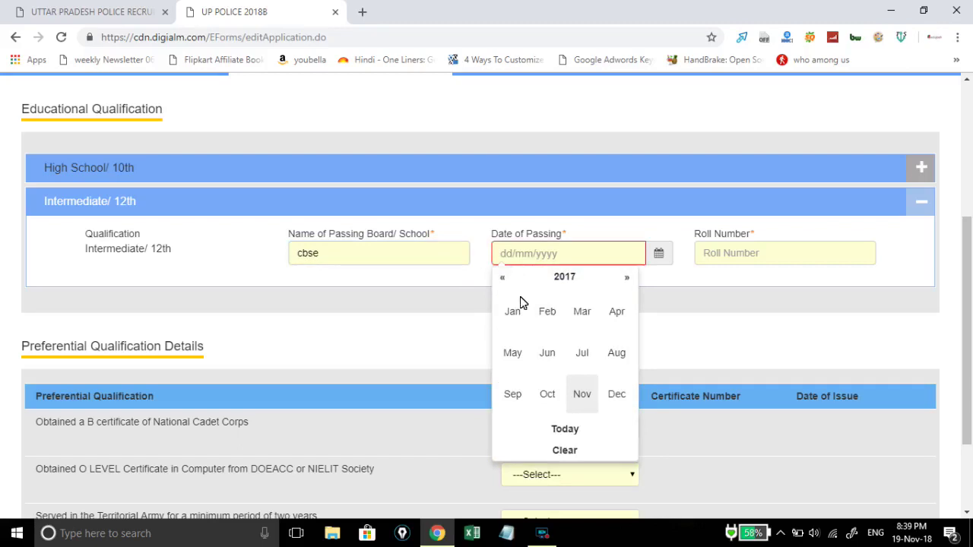
click(548, 357)
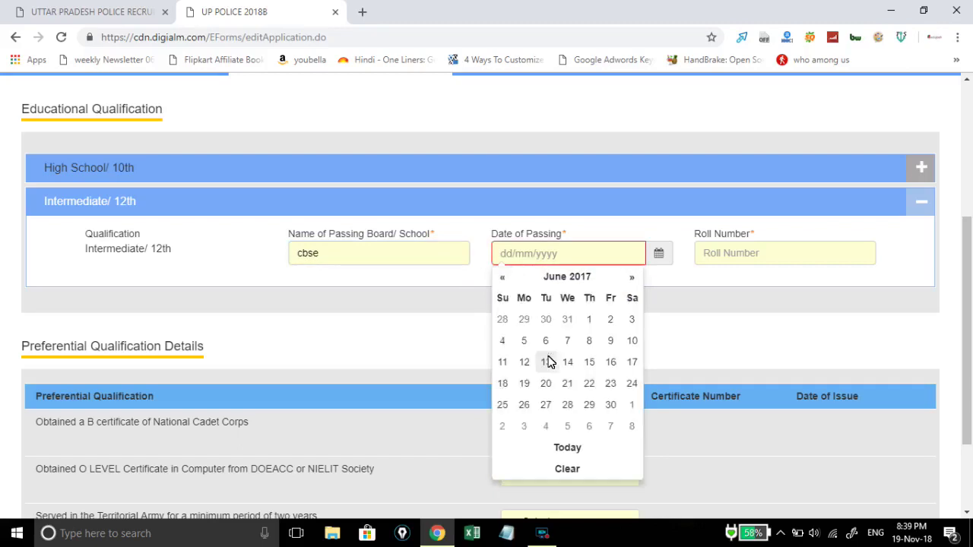
click(591, 319)
Enter the Intermediate/12th roll number and confirm the board name entry.
click(719, 254)
text(124578787)
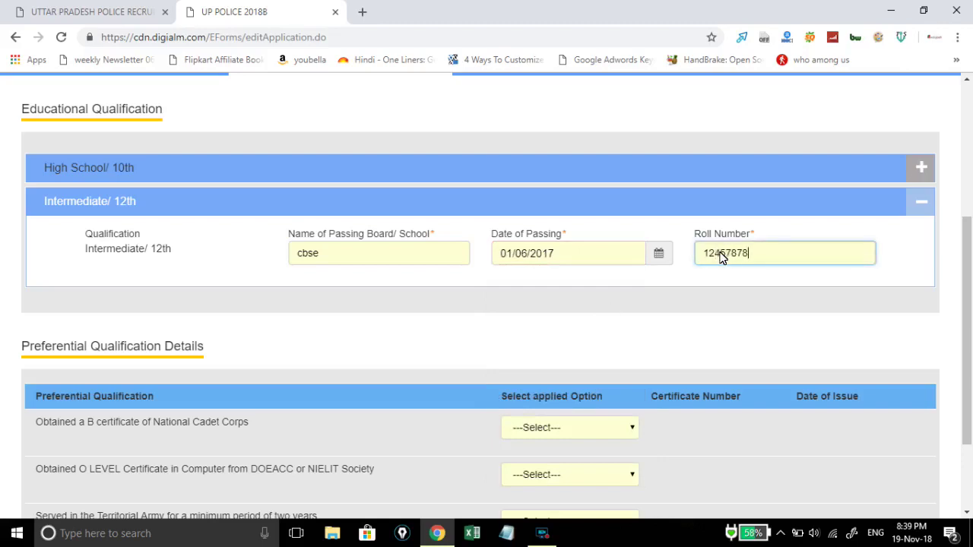
click(402, 257)
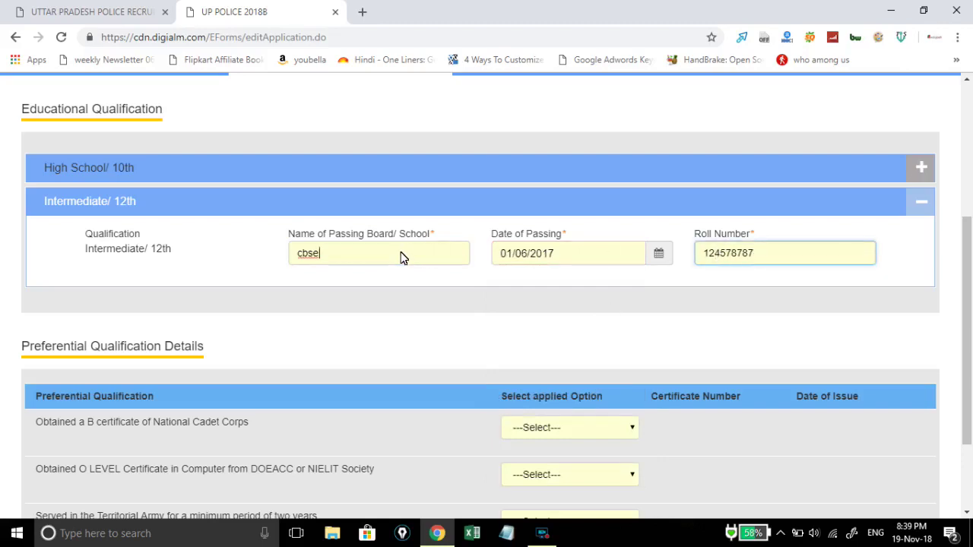
click(383, 287)
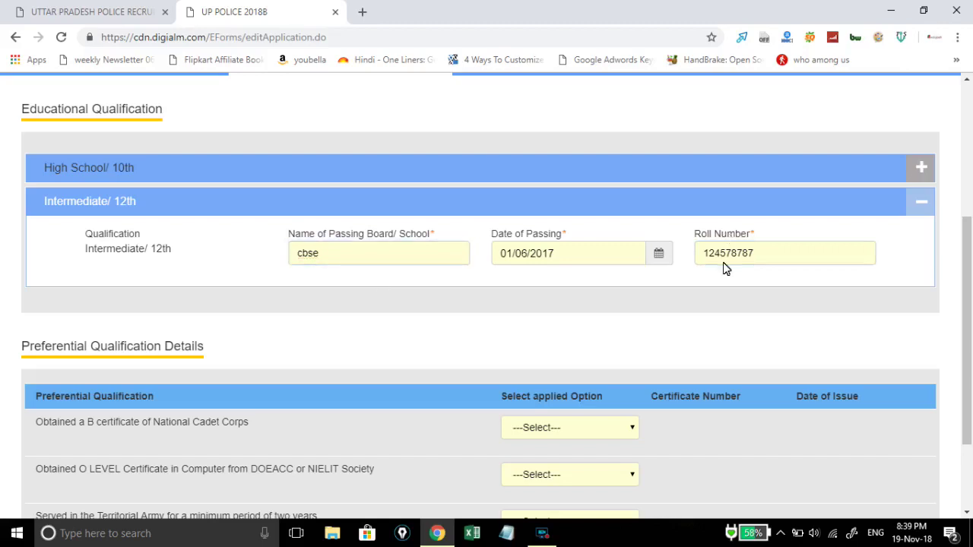
scroll(726, 268, down, 3)
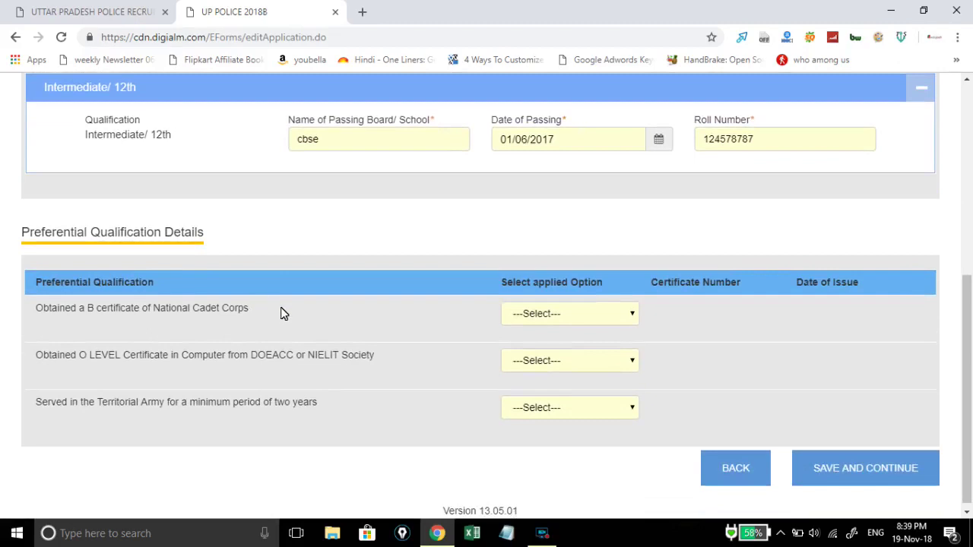
Answer No for NCC B, O LEVEL and Territorial Army, then save and continue.
scroll(283, 310, down, 1)
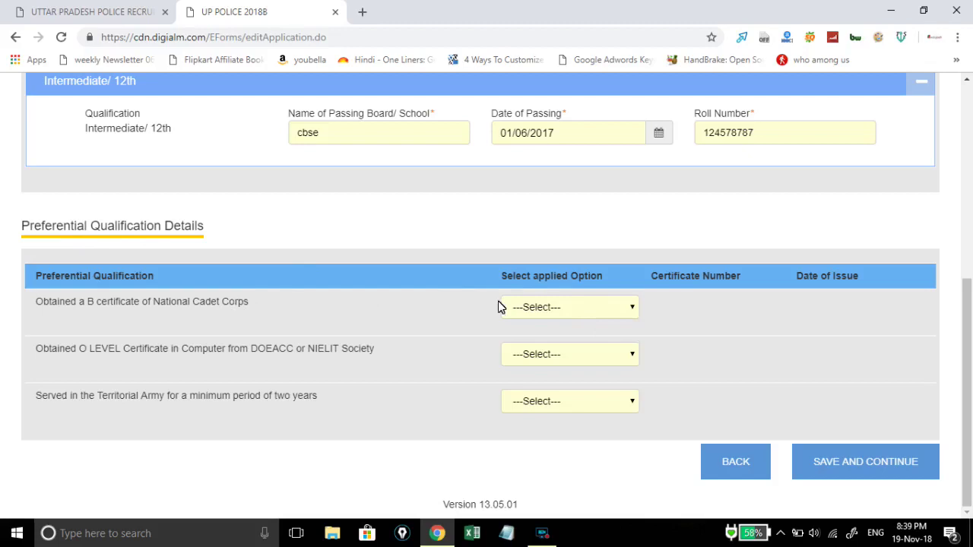
click(516, 307)
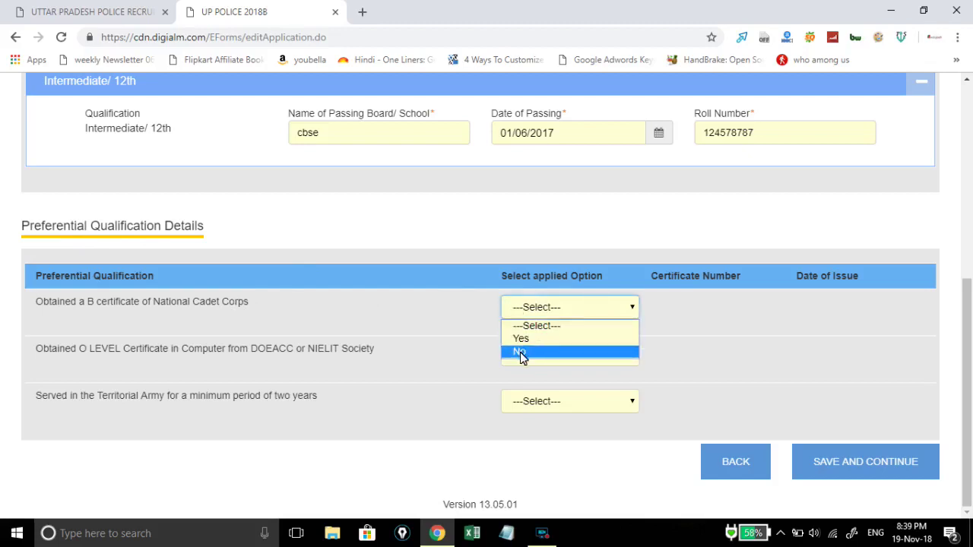
click(522, 354)
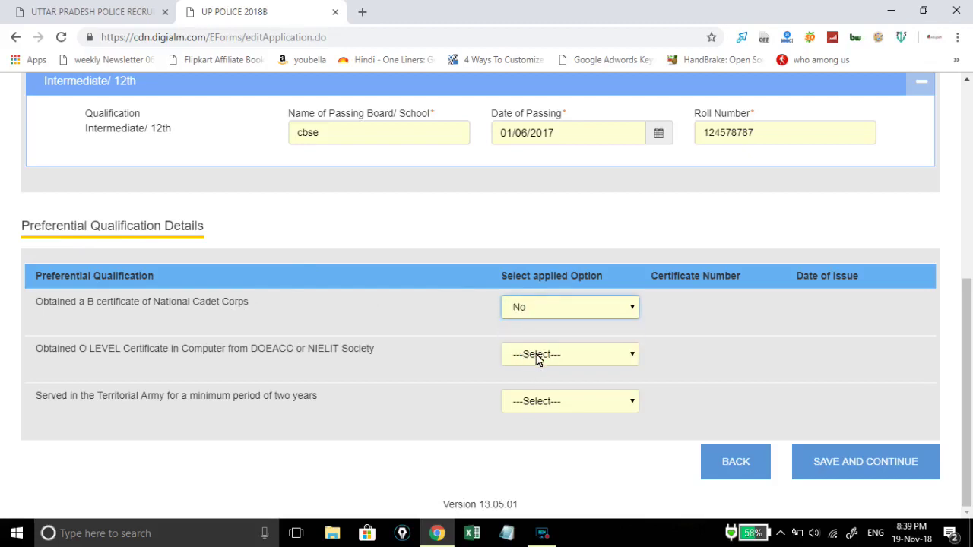
click(536, 355)
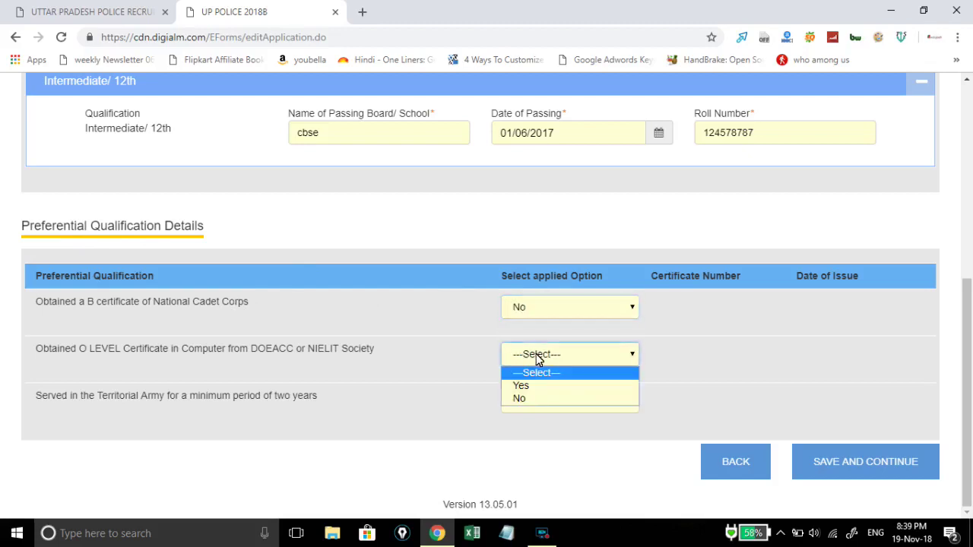
click(534, 400)
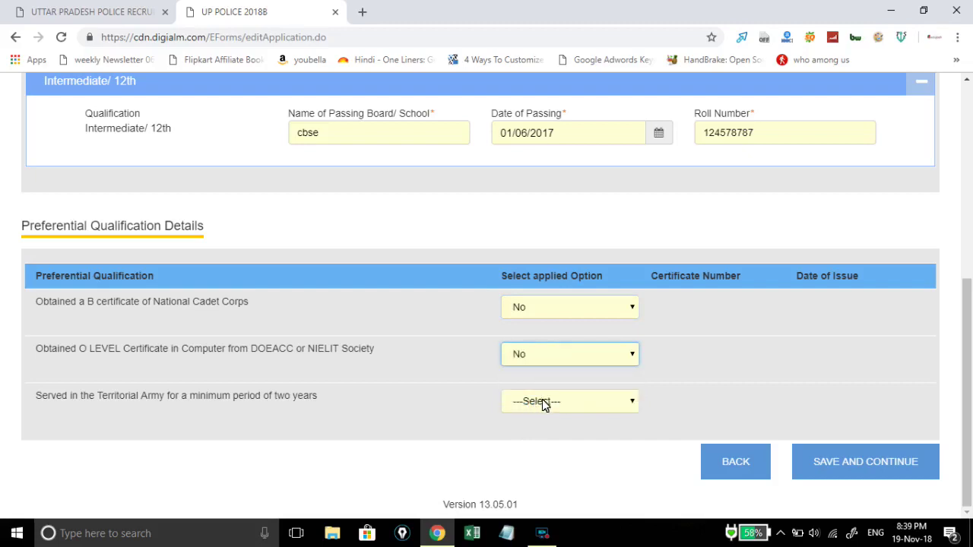
click(542, 403)
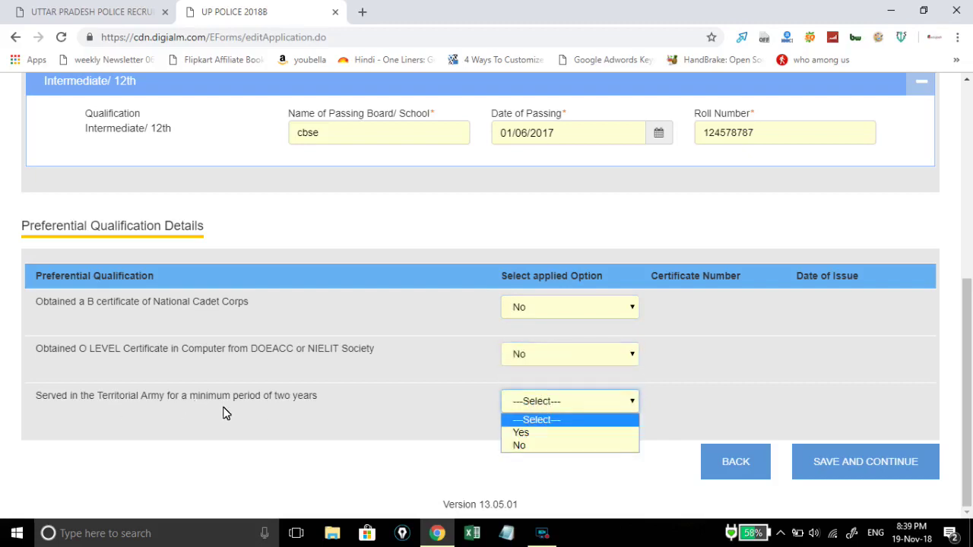
click(536, 446)
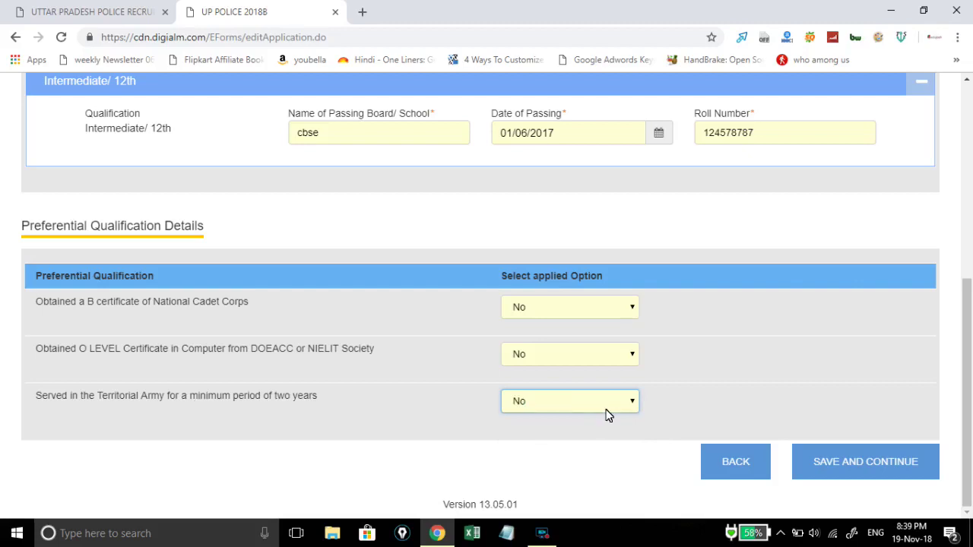
click(841, 458)
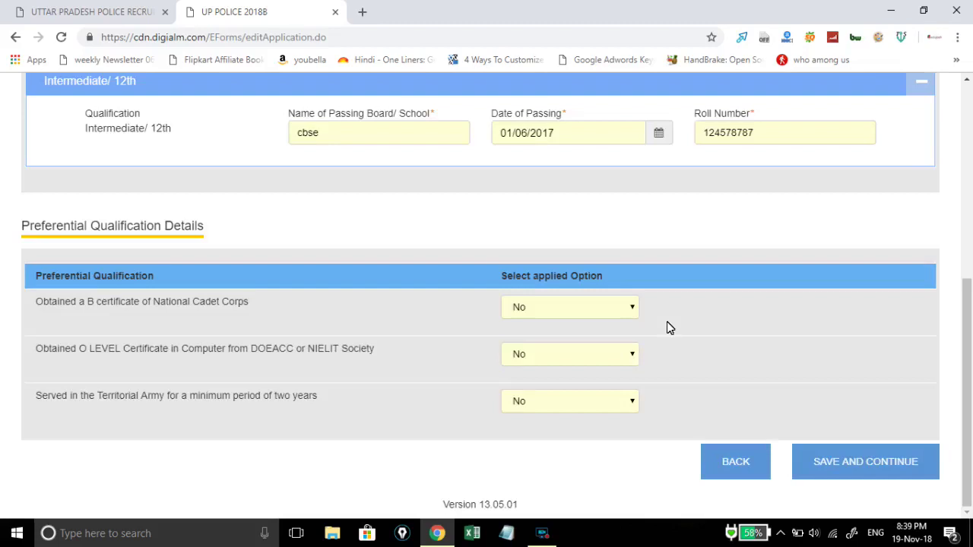
scroll(666, 322, up, 4)
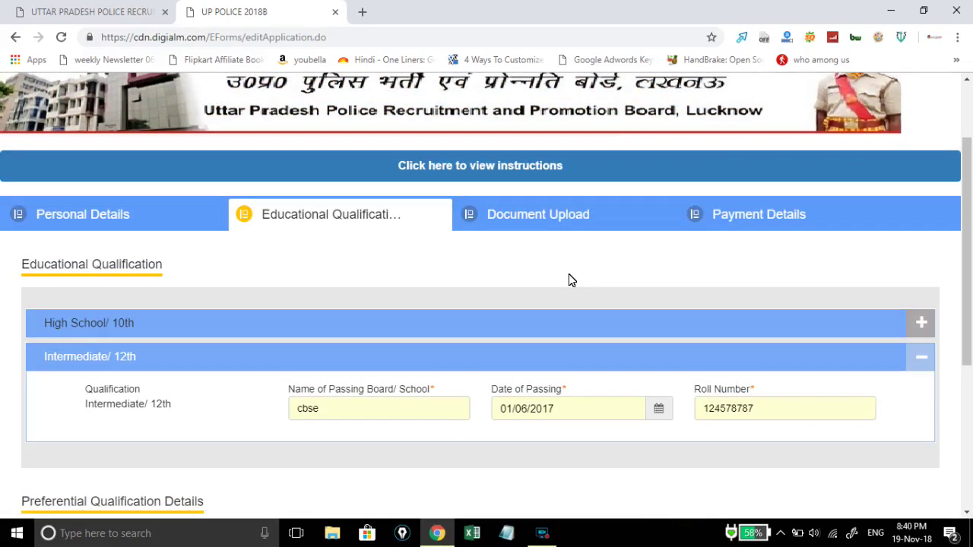
Check the Document Upload section, glance at Payment Details, and return to Document Upload.
click(538, 219)
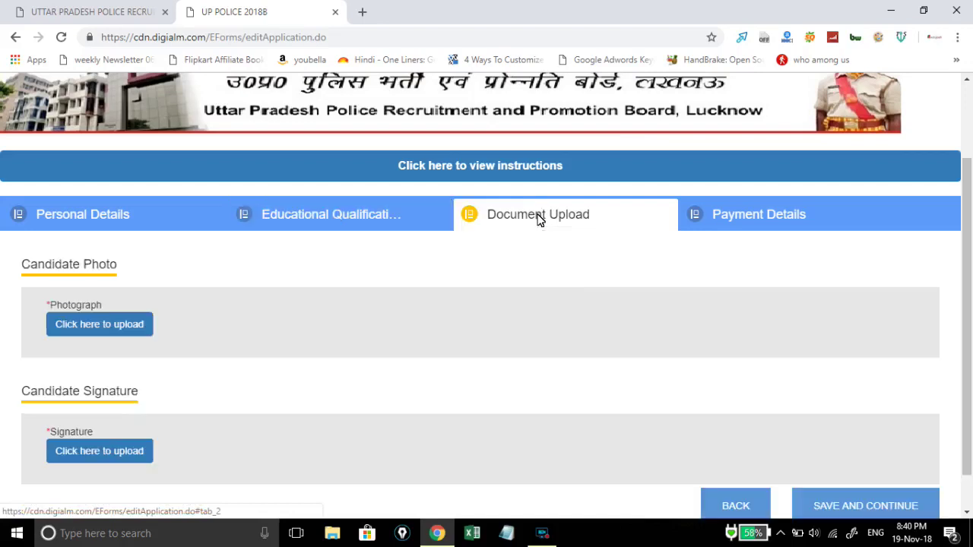
scroll(521, 278, down, 1)
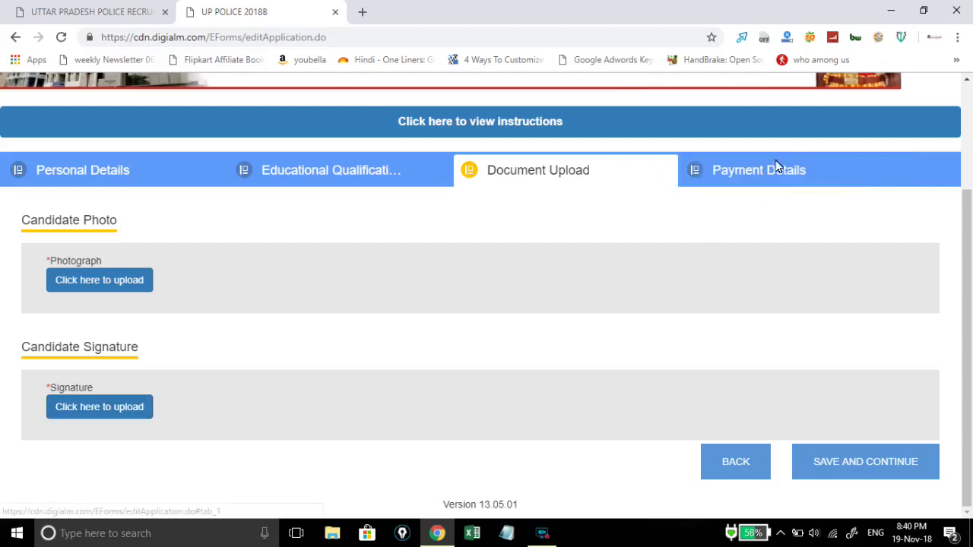
click(766, 171)
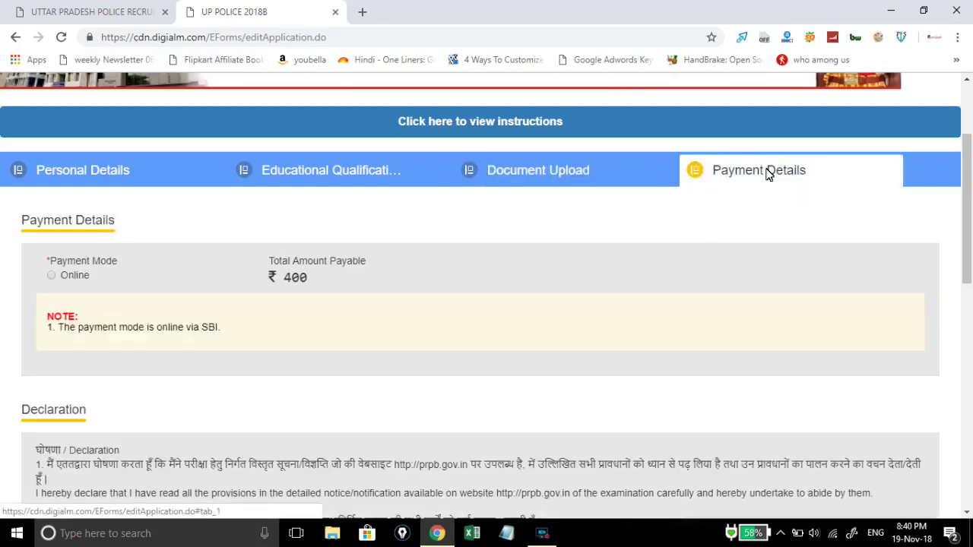
click(602, 170)
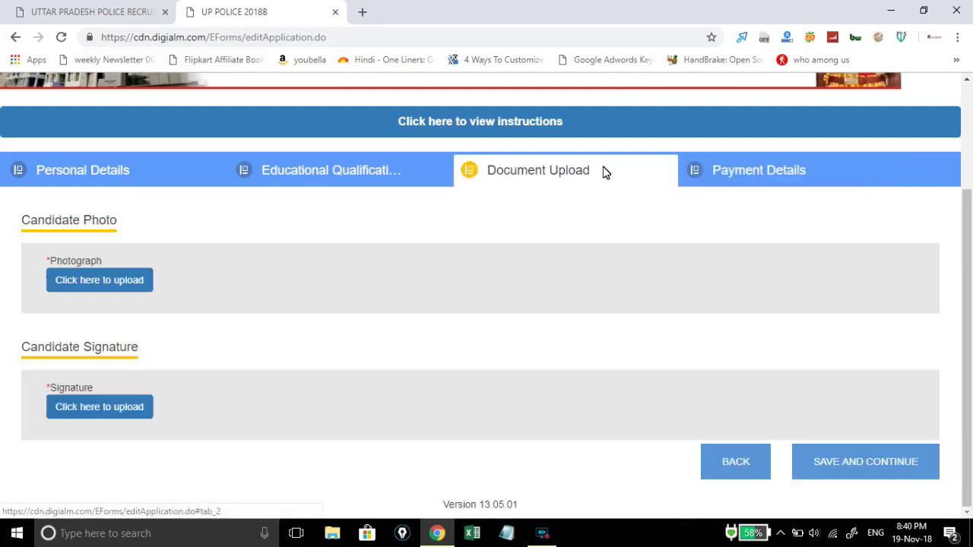
In Payment Details, choose Online as the payment mode for the ₹400 fee.
click(789, 185)
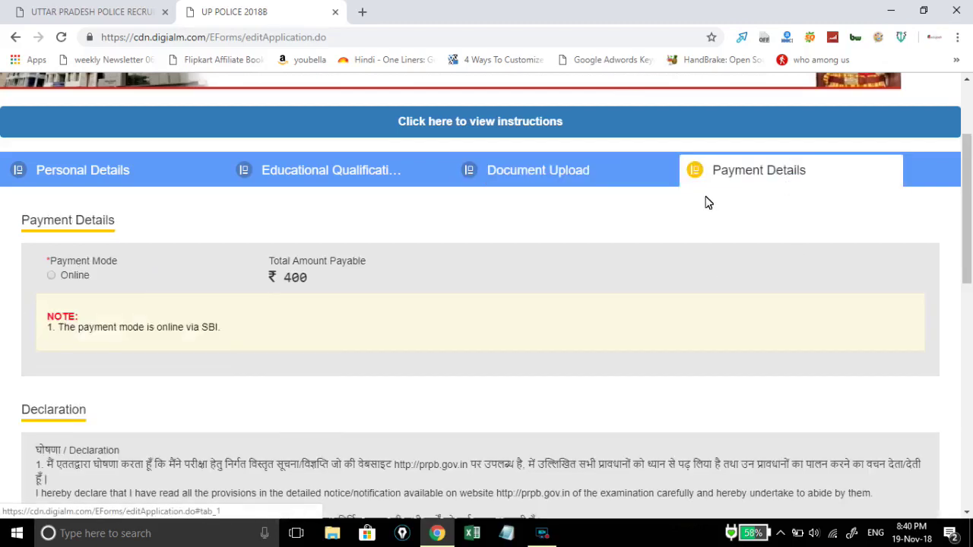
scroll(514, 281, down, 1)
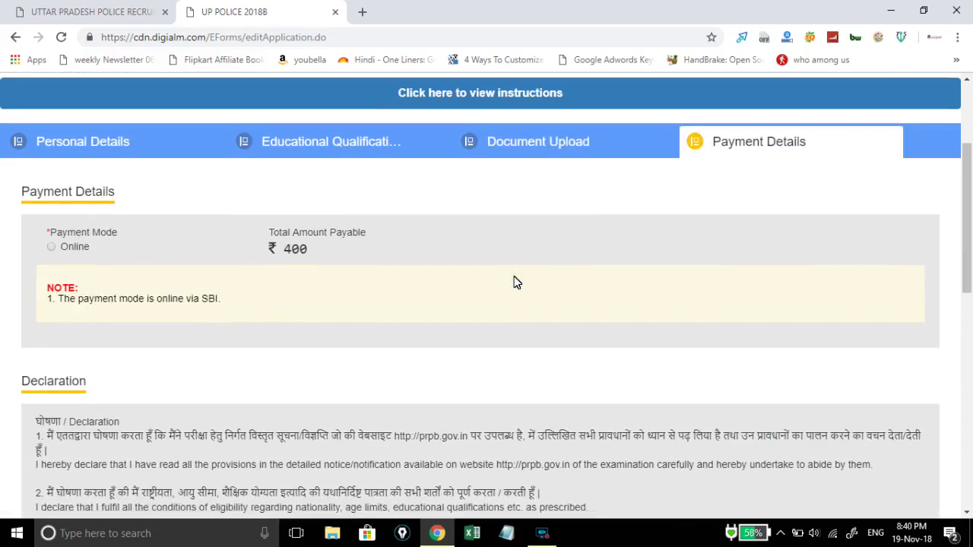
click(51, 248)
scroll(272, 277, down, 3)
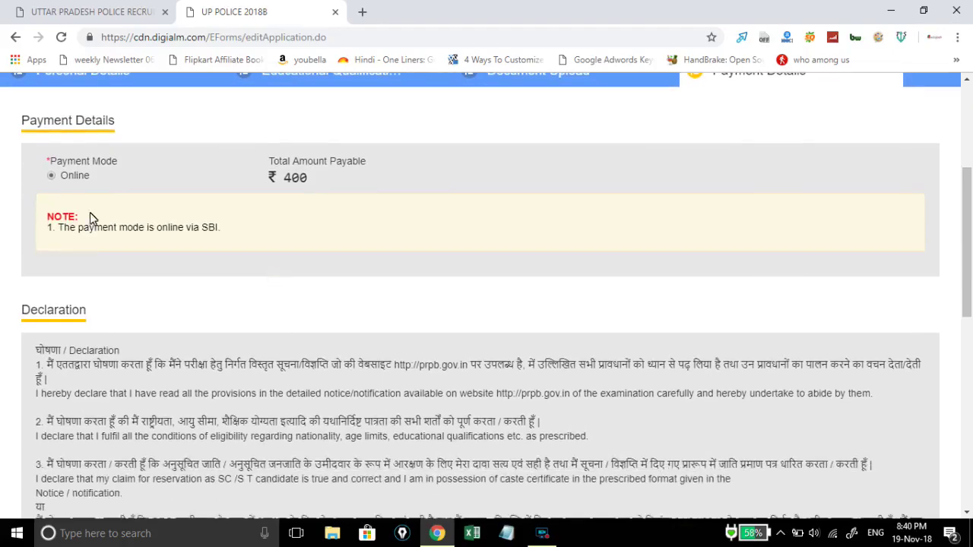
scroll(317, 239, down, 1)
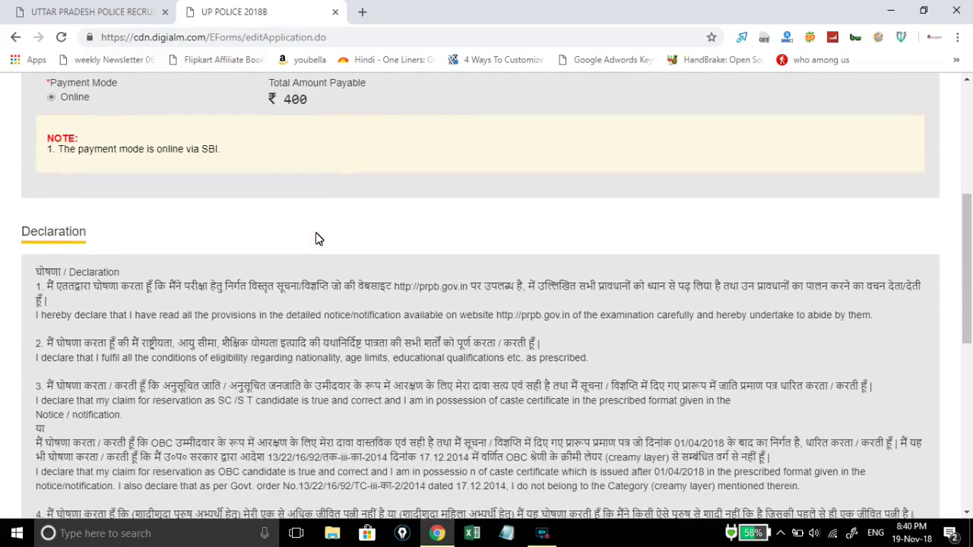
scroll(318, 238, down, 7)
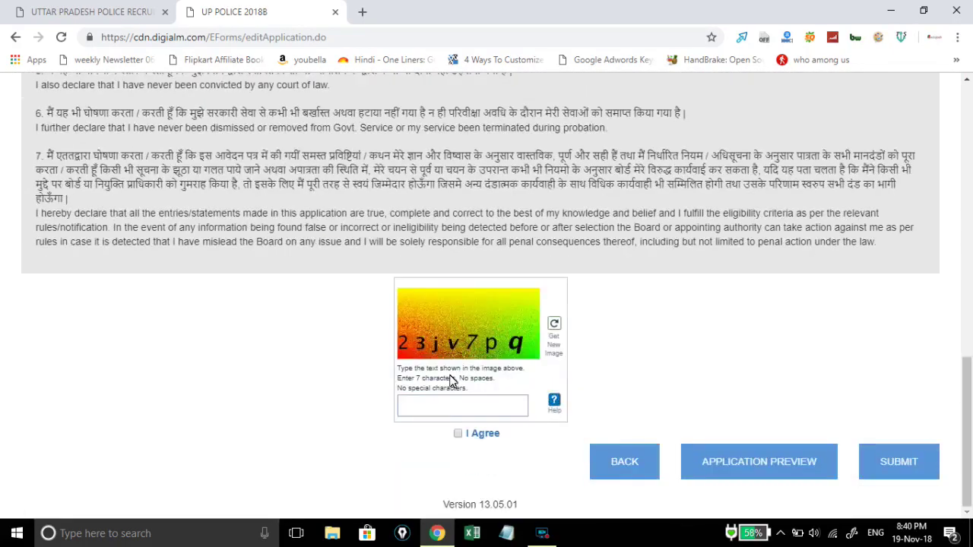
Type the captcha code and tick I Agree on the declaration.
click(446, 415)
scroll(658, 392, up, 8)
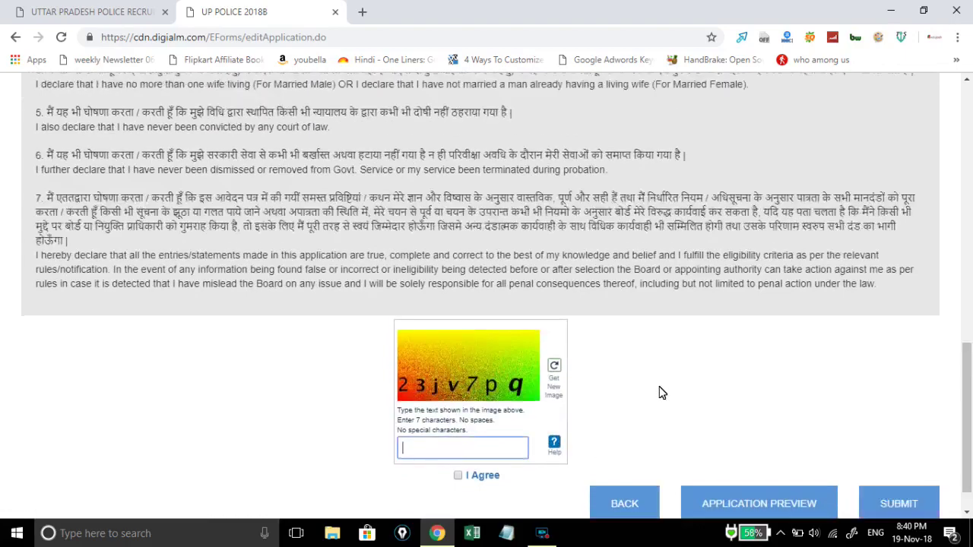
scroll(659, 391, up, 1)
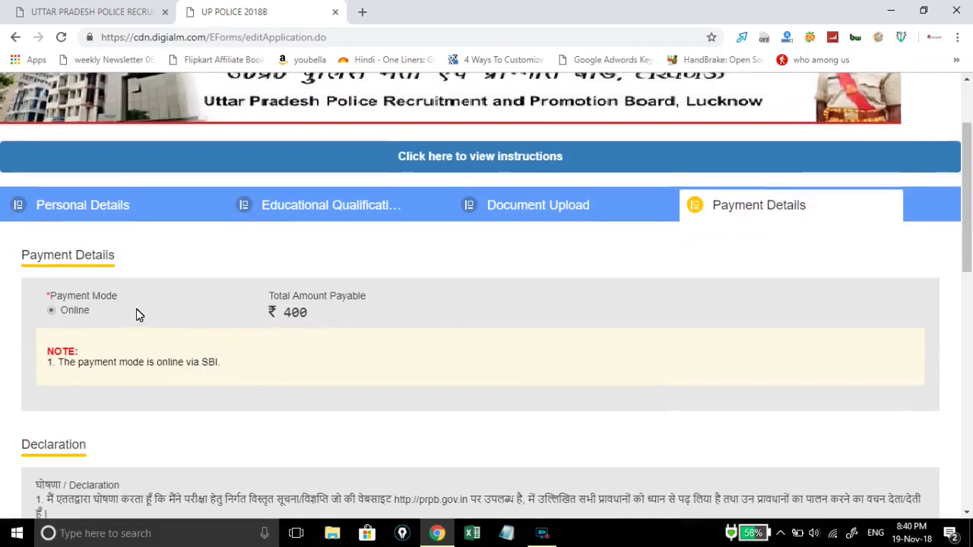
scroll(232, 325, down, 2)
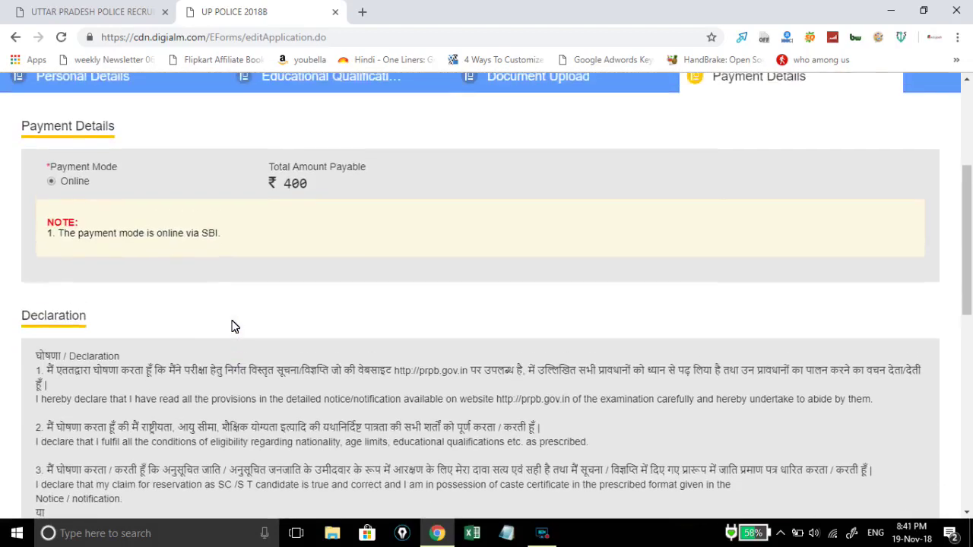
scroll(234, 325, up, 1)
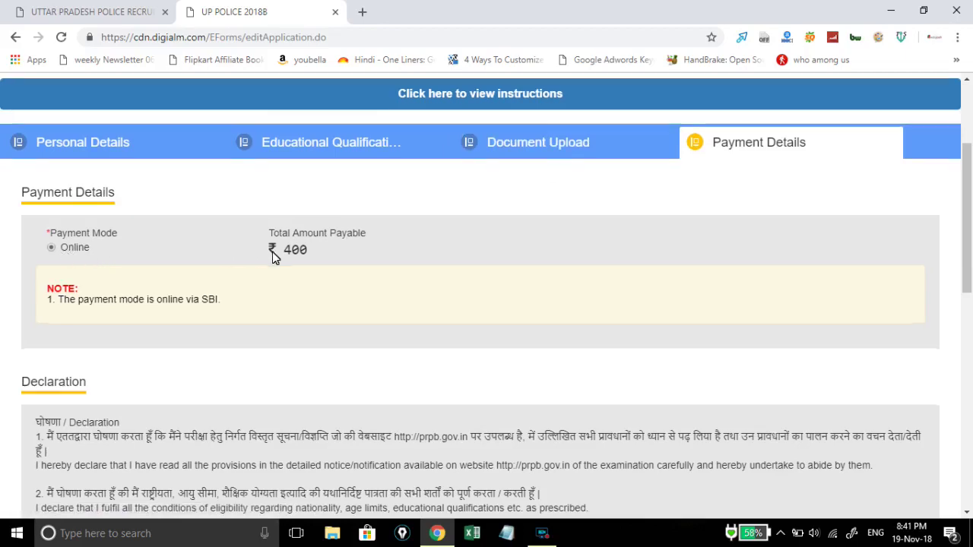
scroll(273, 258, down, 2)
scroll(272, 252, down, 6)
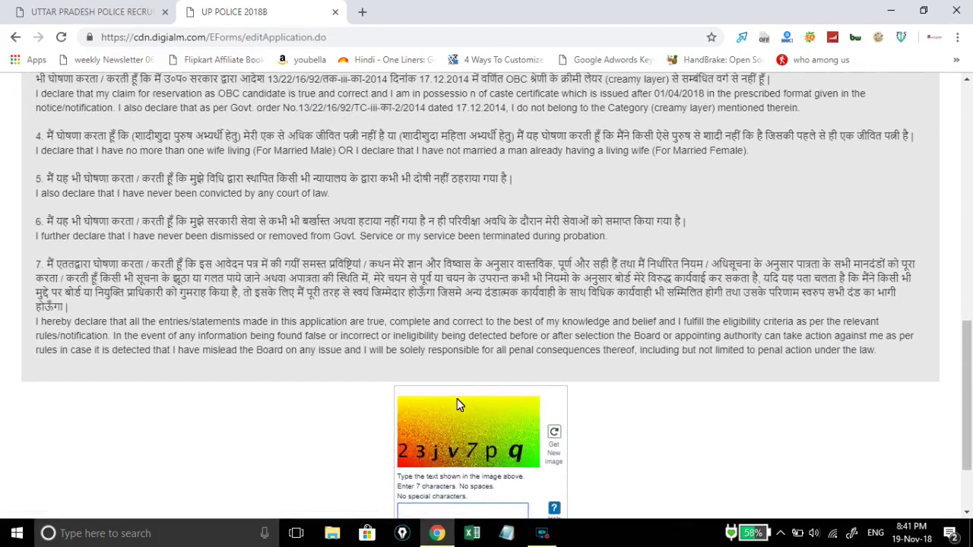
scroll(457, 399, down, 2)
click(433, 407)
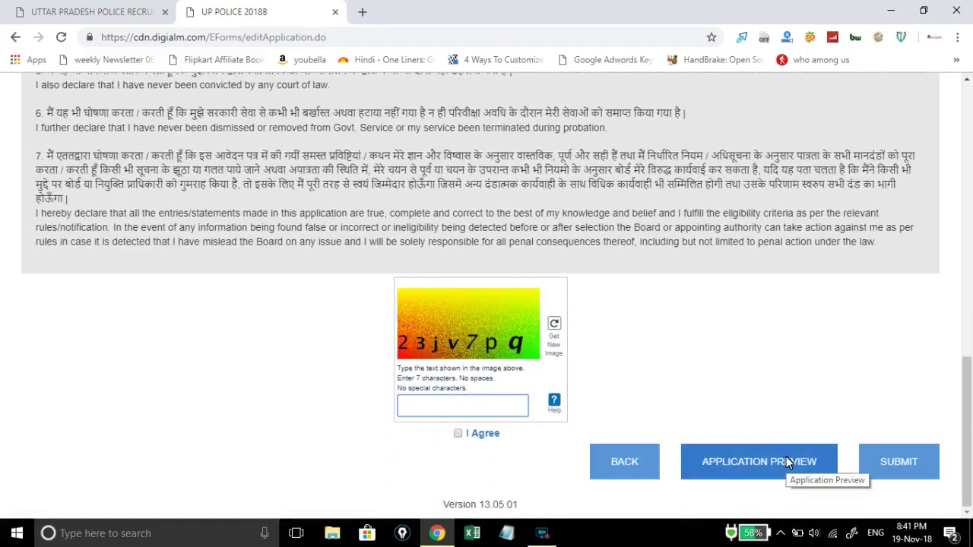
text(23jv7pq)
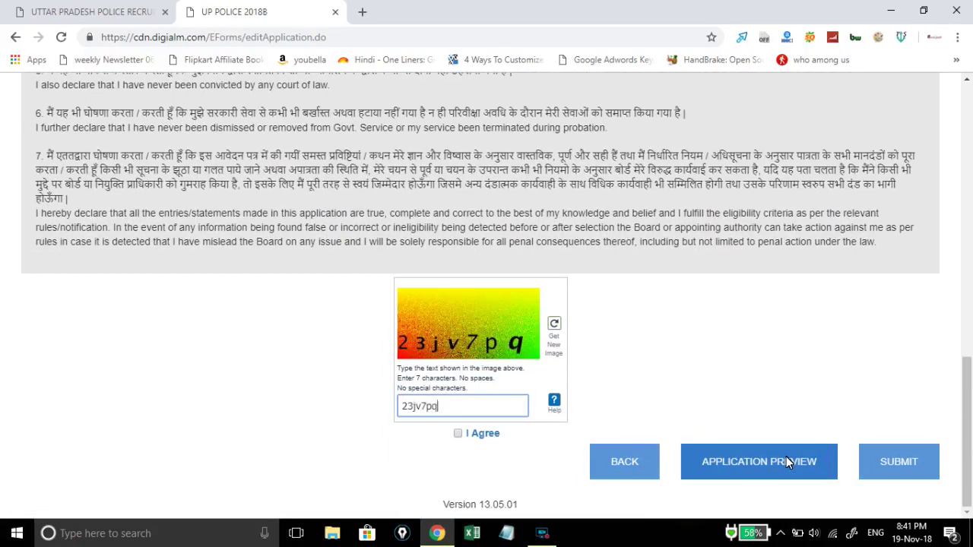
click(458, 435)
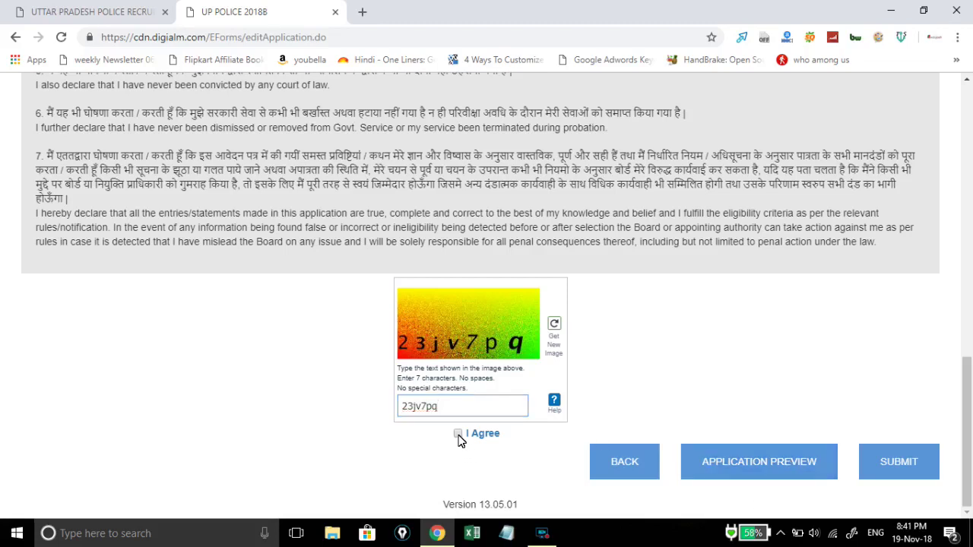
Review the application preview, then submit and dismiss the missing Document Upload validation error.
click(754, 471)
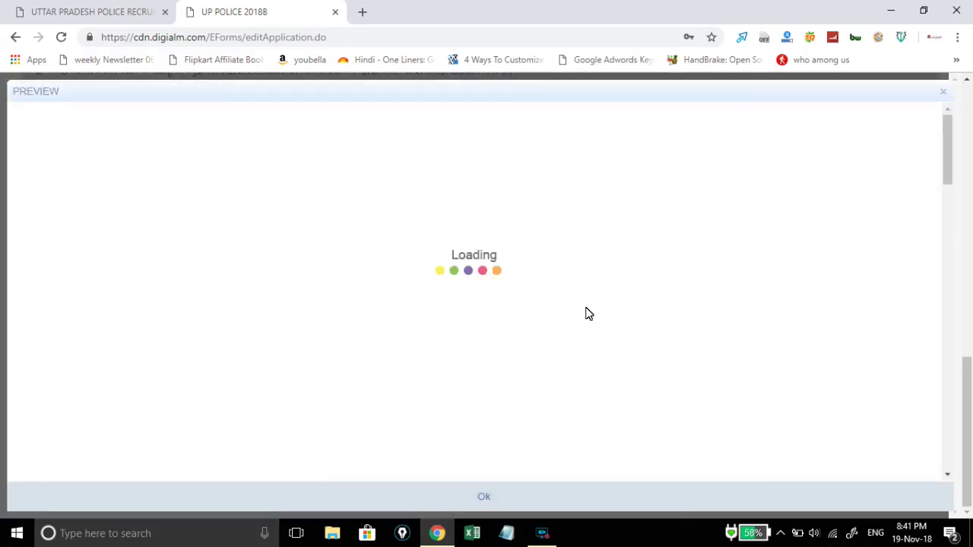
scroll(585, 313, down, 15)
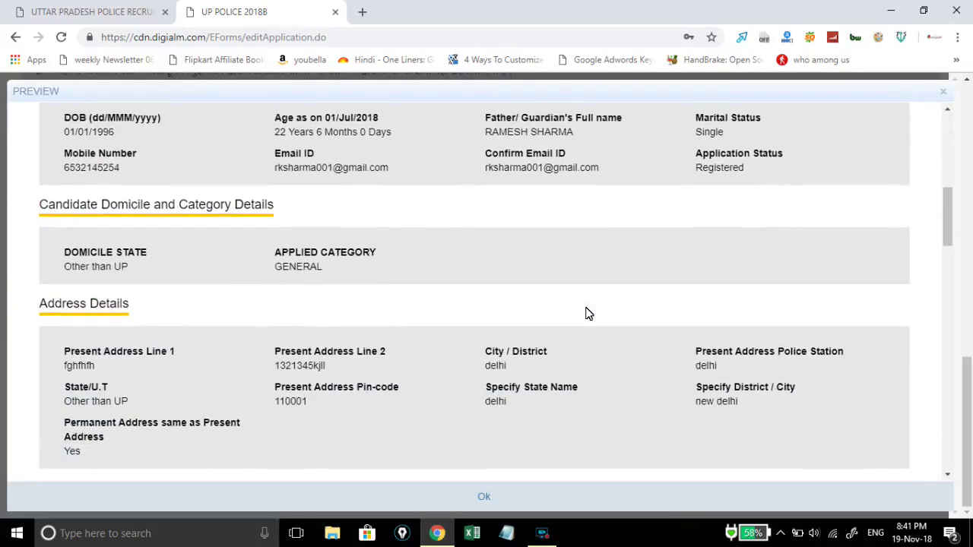
scroll(585, 313, down, 10)
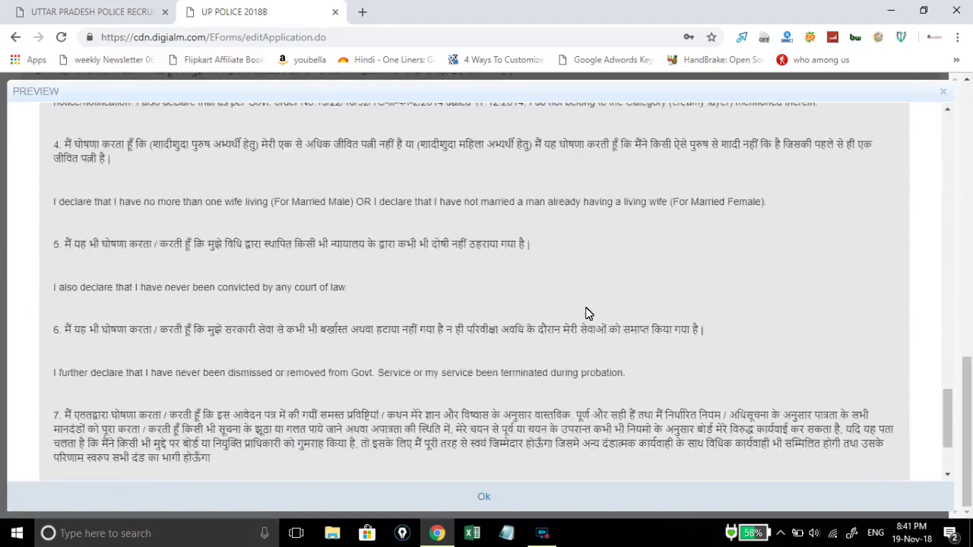
scroll(585, 313, up, 20)
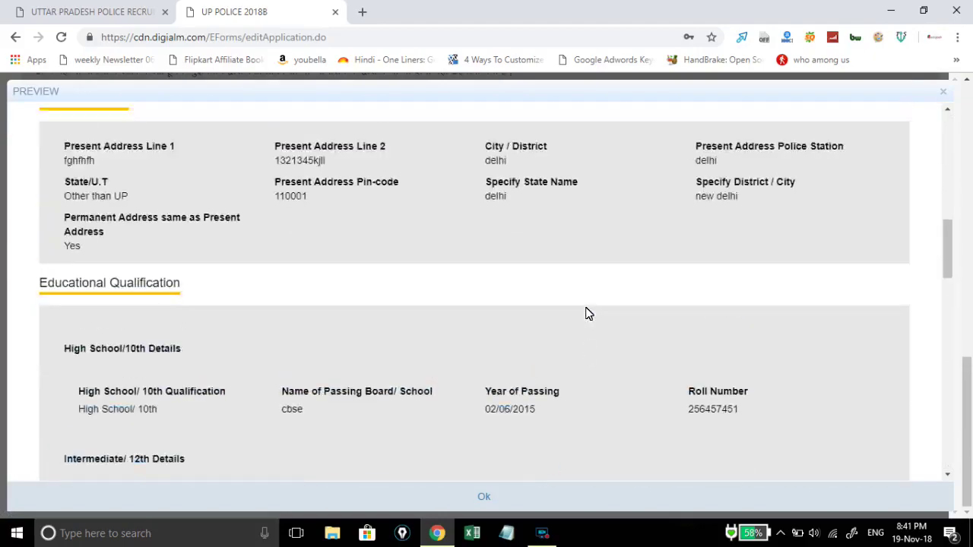
scroll(587, 316, down, 5)
scroll(586, 317, down, 15)
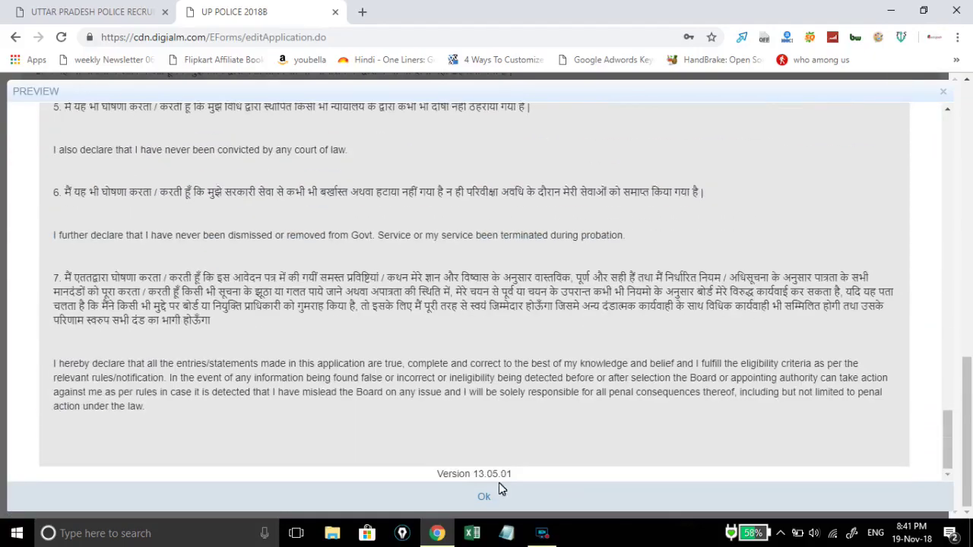
click(484, 498)
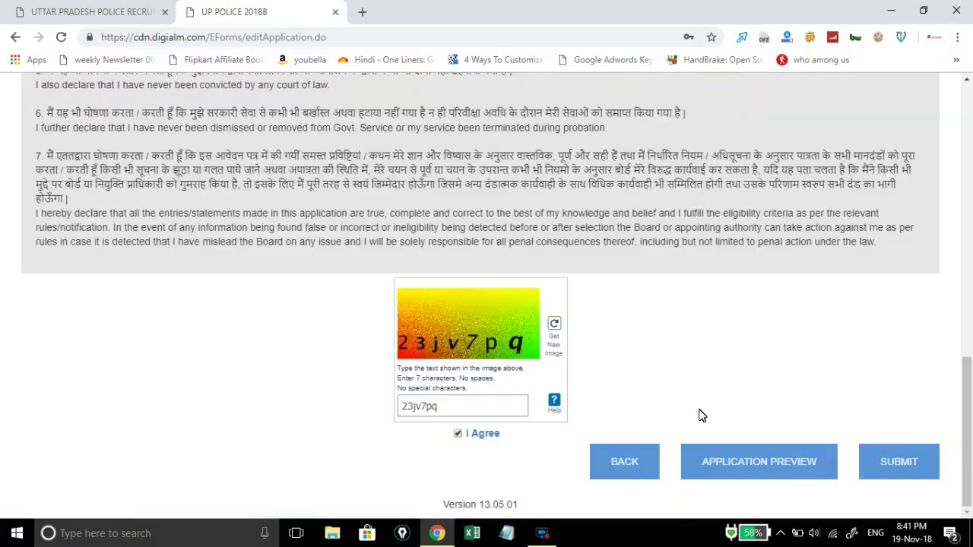
click(899, 459)
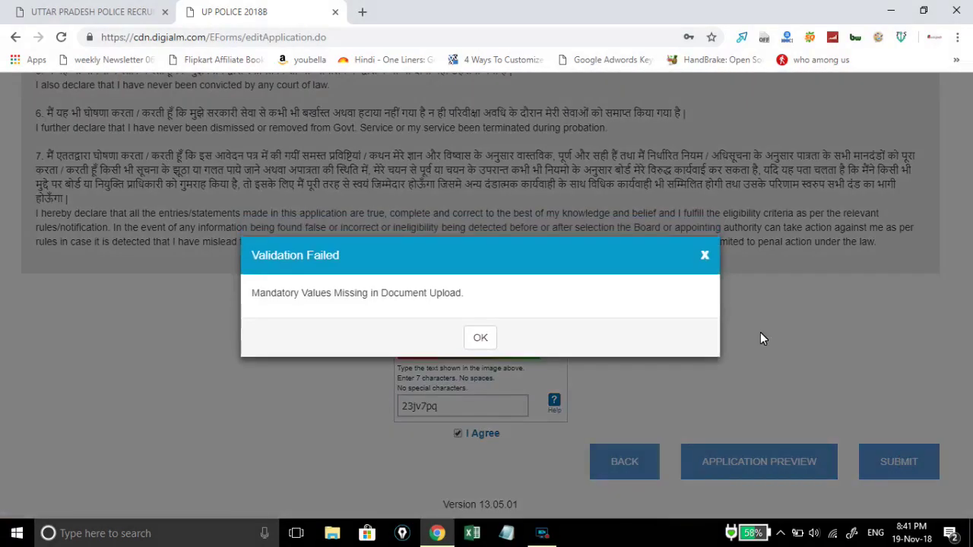
click(482, 339)
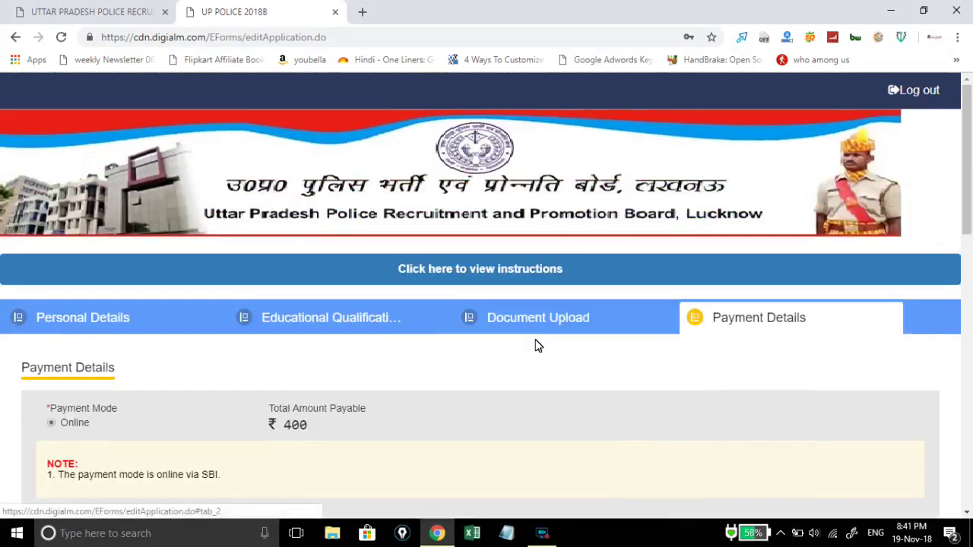
Inspect the missing photograph and signature uploads, then look over Payment Details.
click(537, 319)
scroll(536, 321, down, 2)
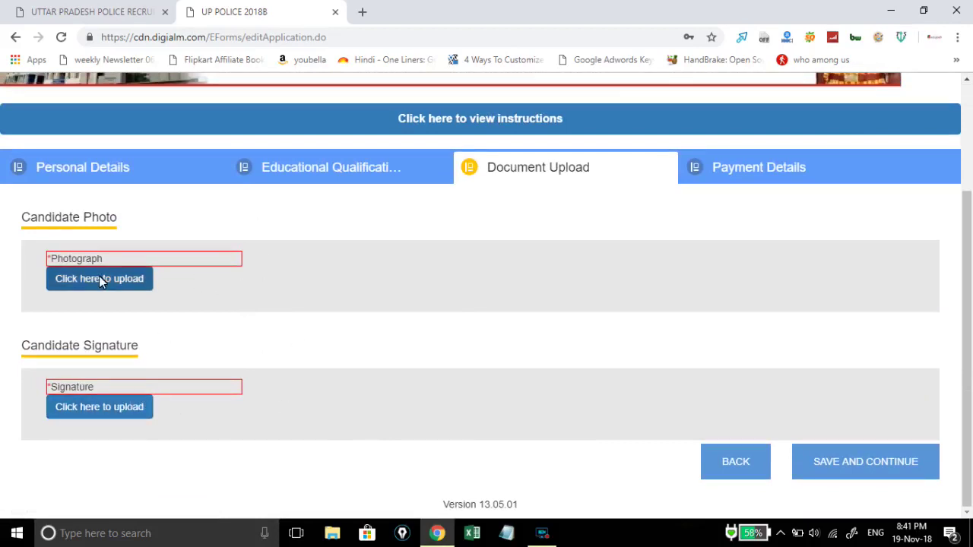
click(735, 179)
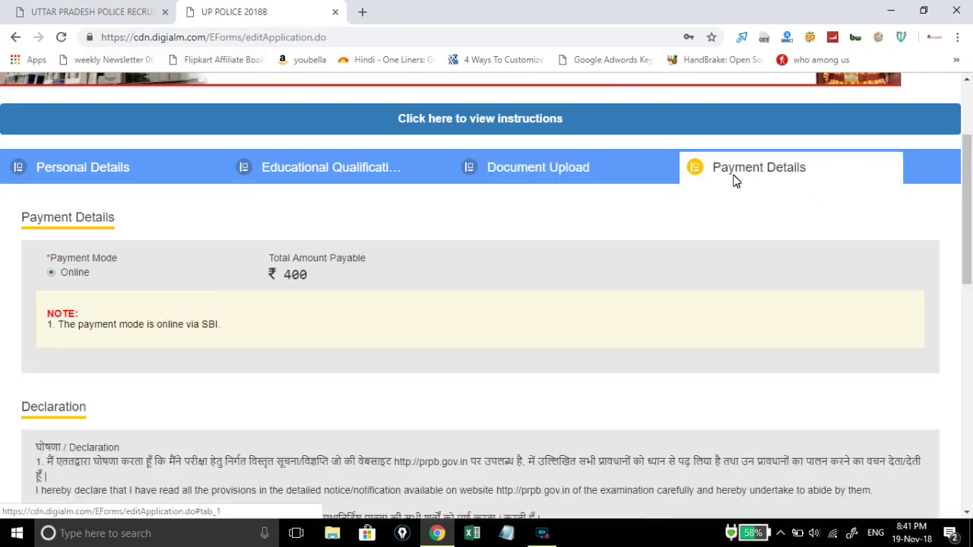
scroll(533, 341, down, 10)
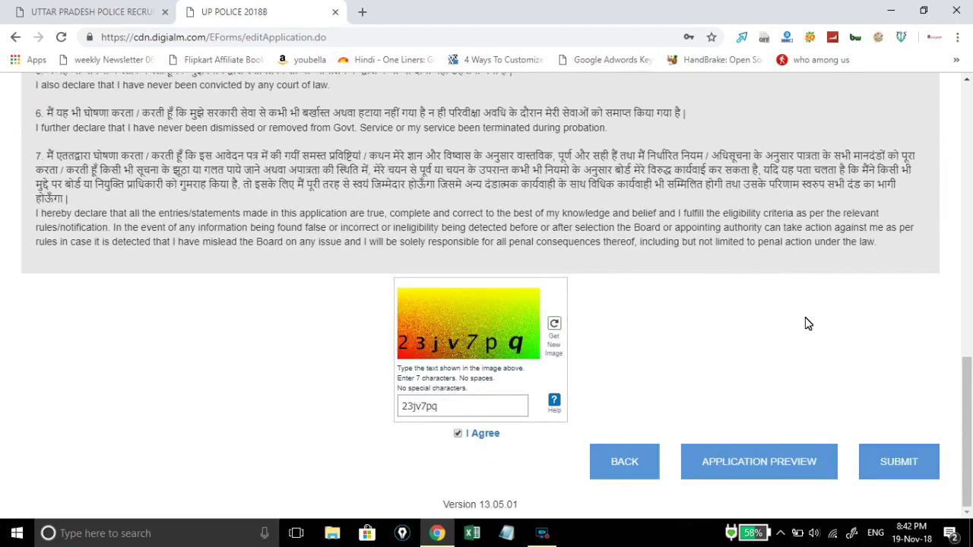
scroll(808, 323, up, 10)
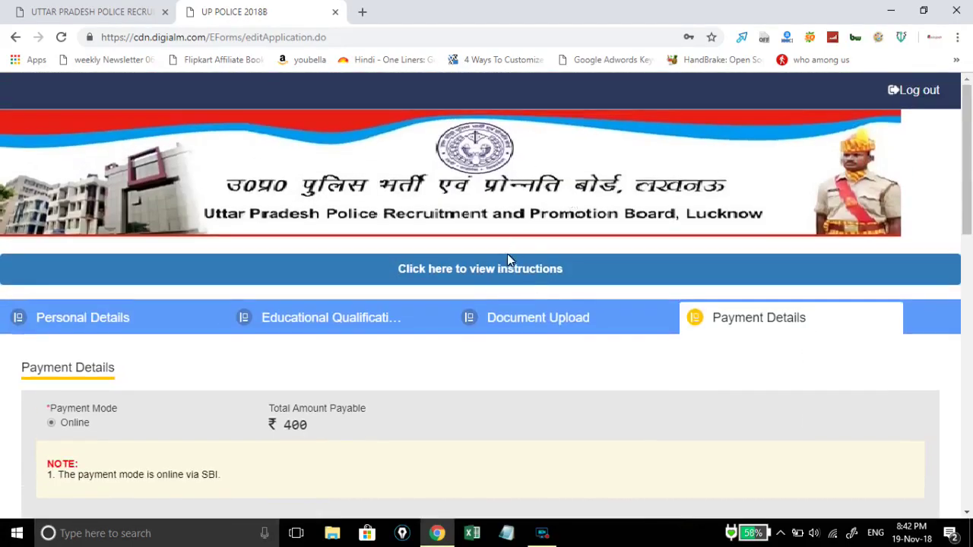
Go back to Personal Details and review the saved candidate fields.
click(94, 325)
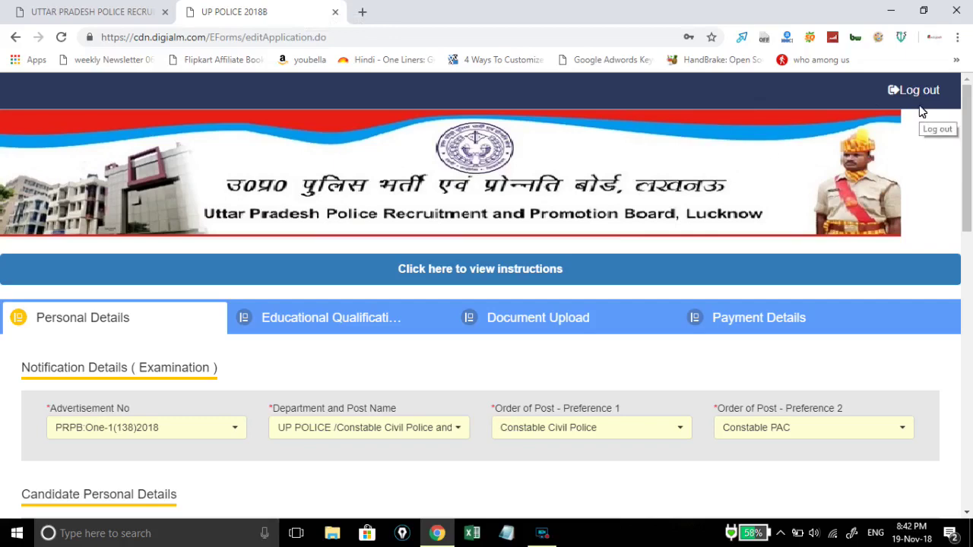
scroll(479, 240, down, 2)
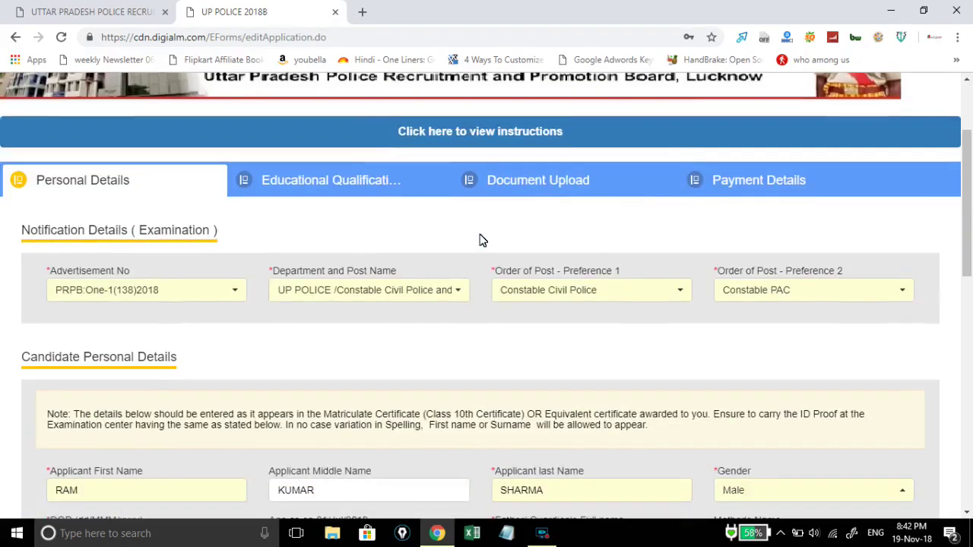
scroll(480, 240, down, 2)
scroll(480, 240, down, 1)
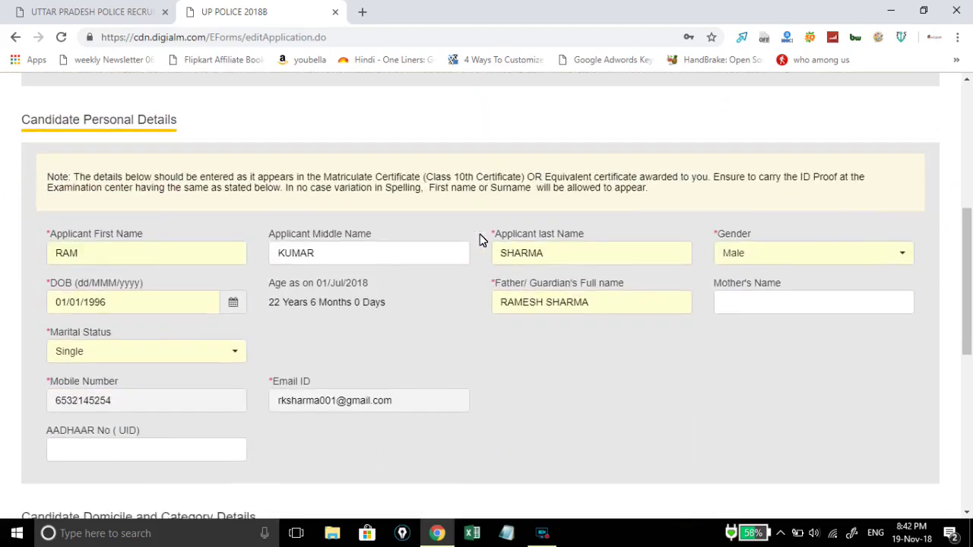